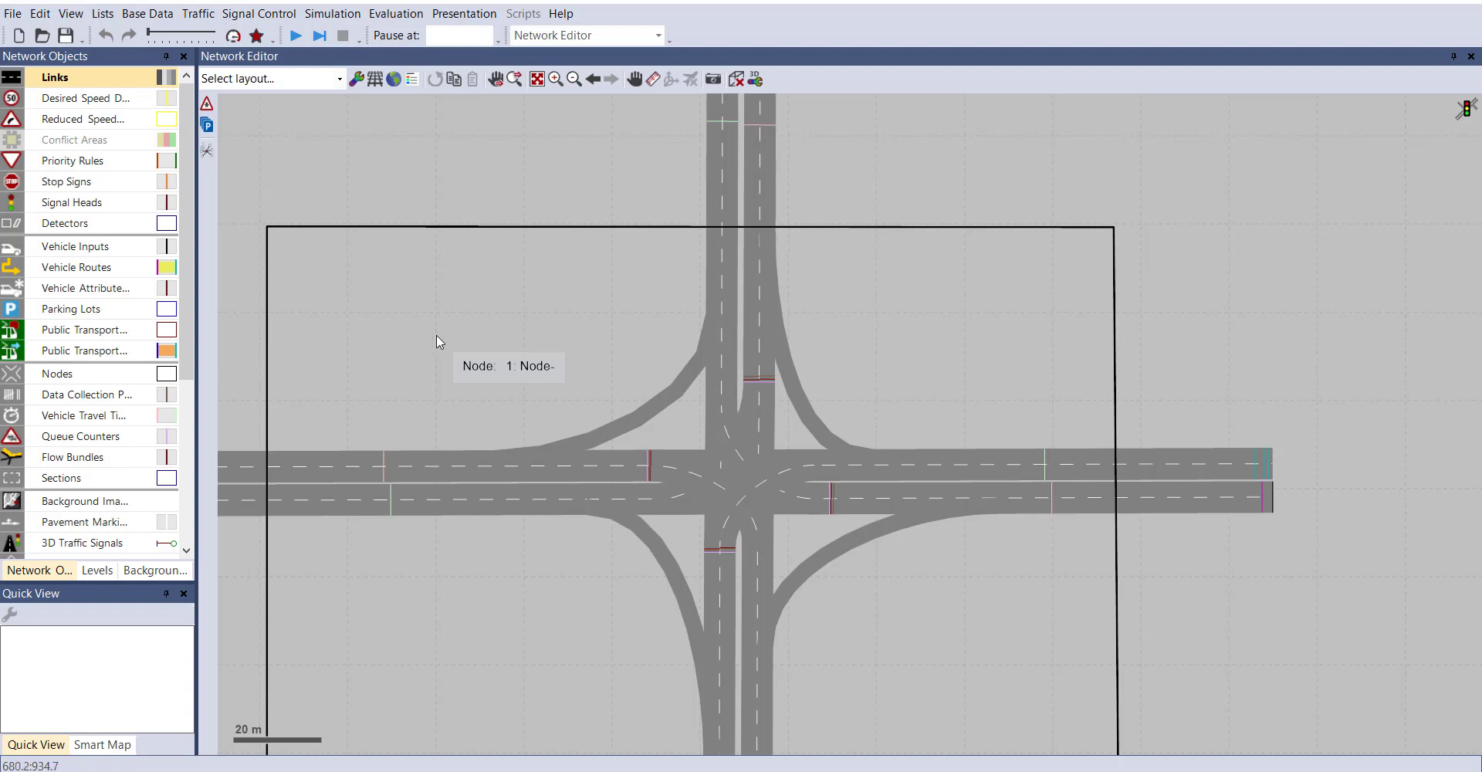
Open the Desired Speed distributions list and enlarge it to show all 24 distributions, 5 km/h through Stairs Kretz 2
click(147, 13)
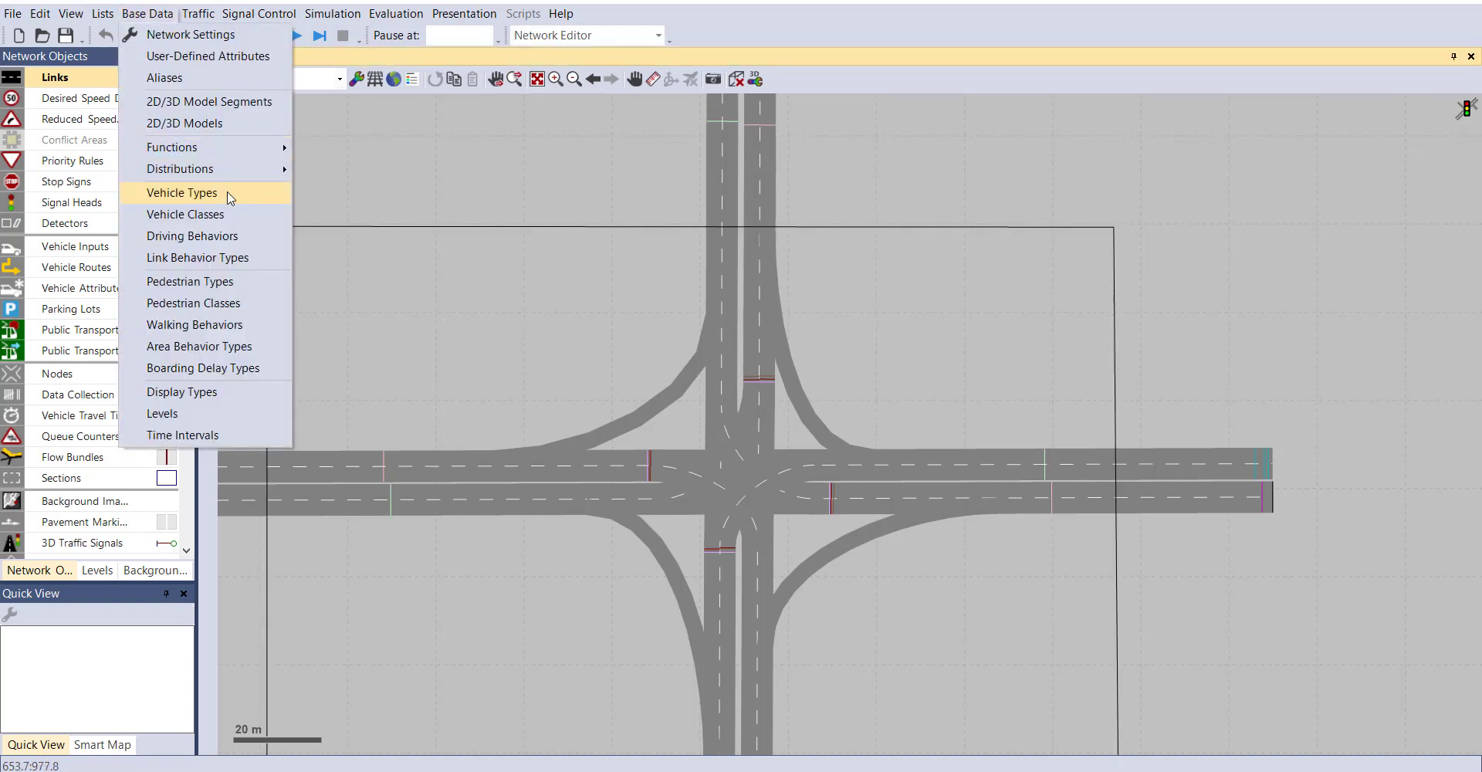
mouse_move(236, 167)
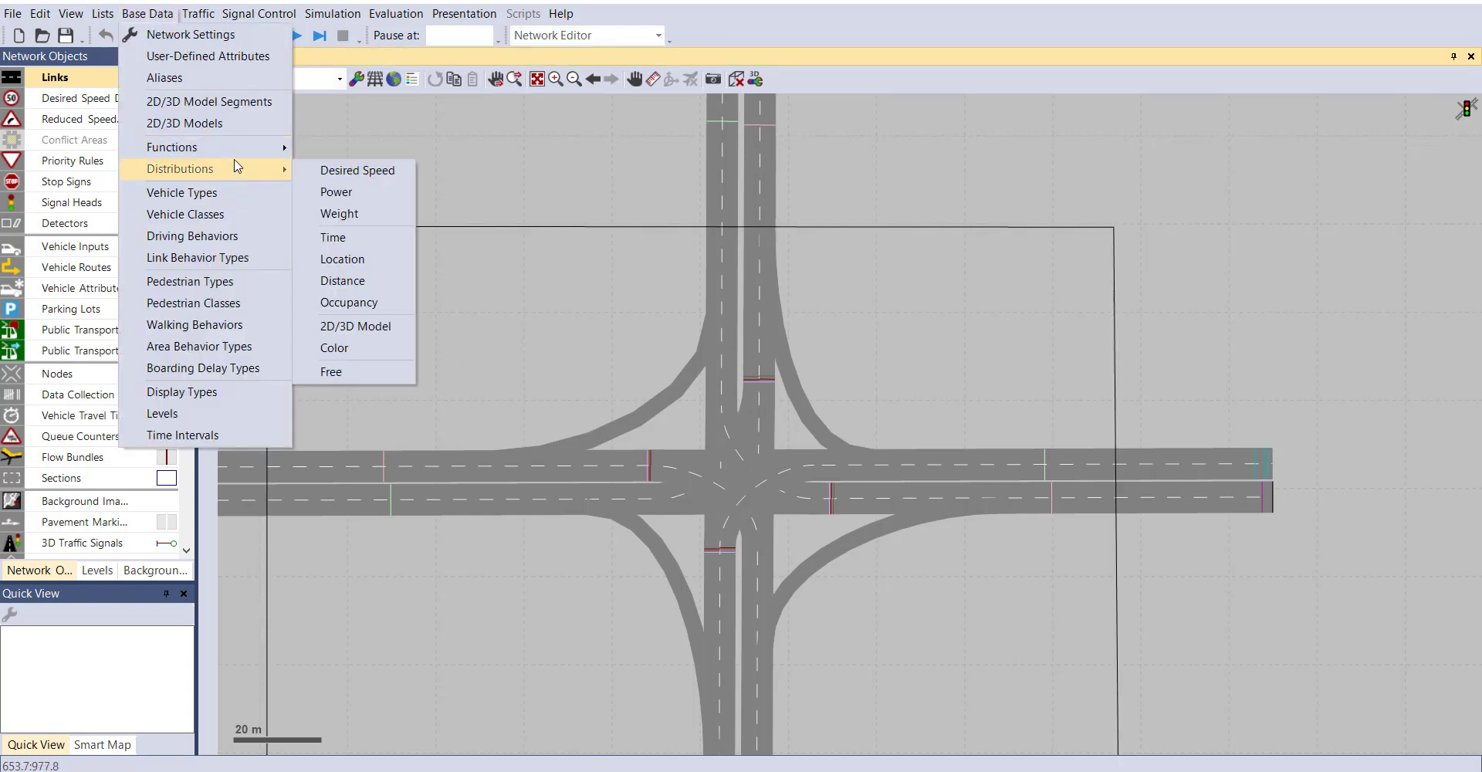
click(328, 171)
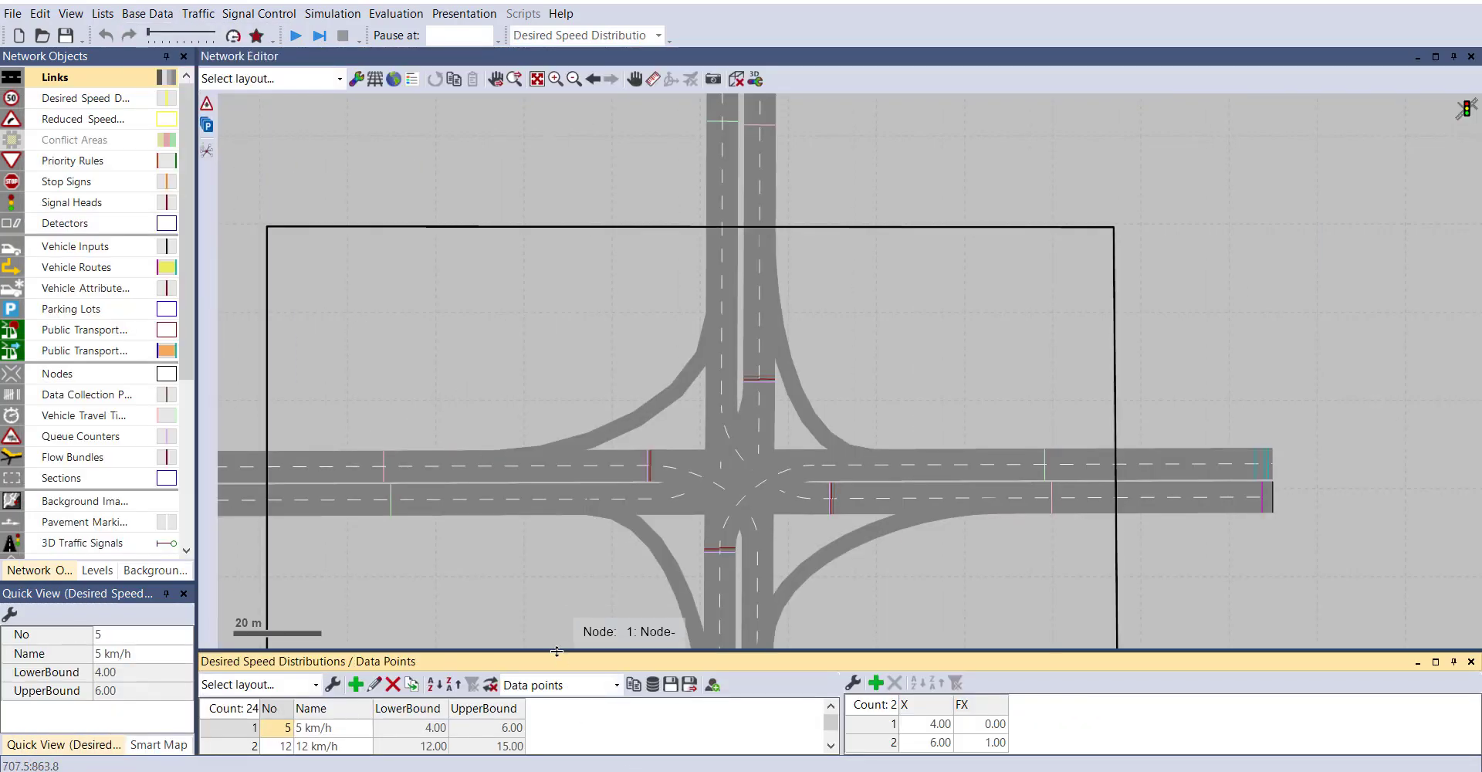
drag(586, 653, 609, 257)
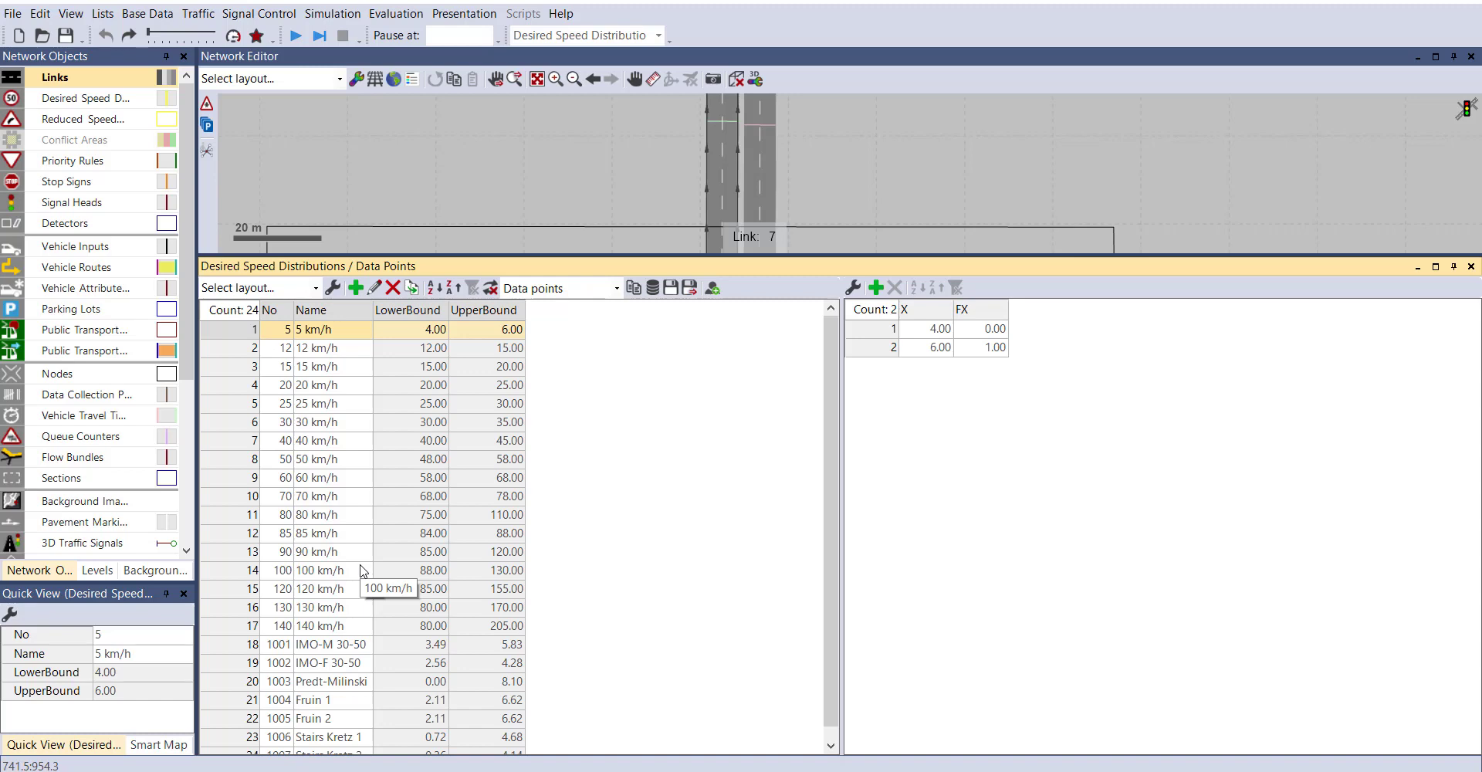
click(610, 476)
scroll(610, 476, down, 1)
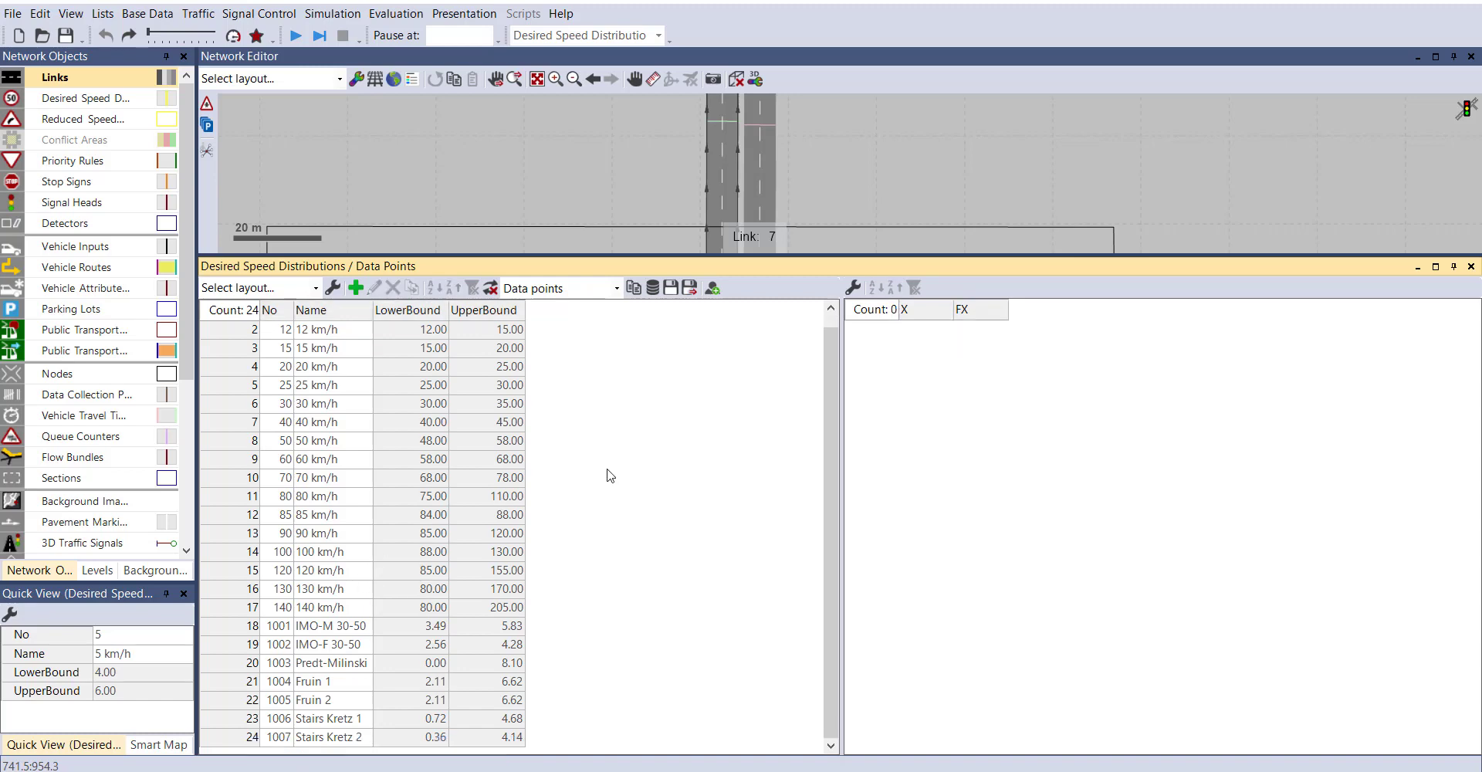
Add a trial distribution, check its 40–60 km/h bounds, cancel it, and close the Desired Speed list
right_click(624, 466)
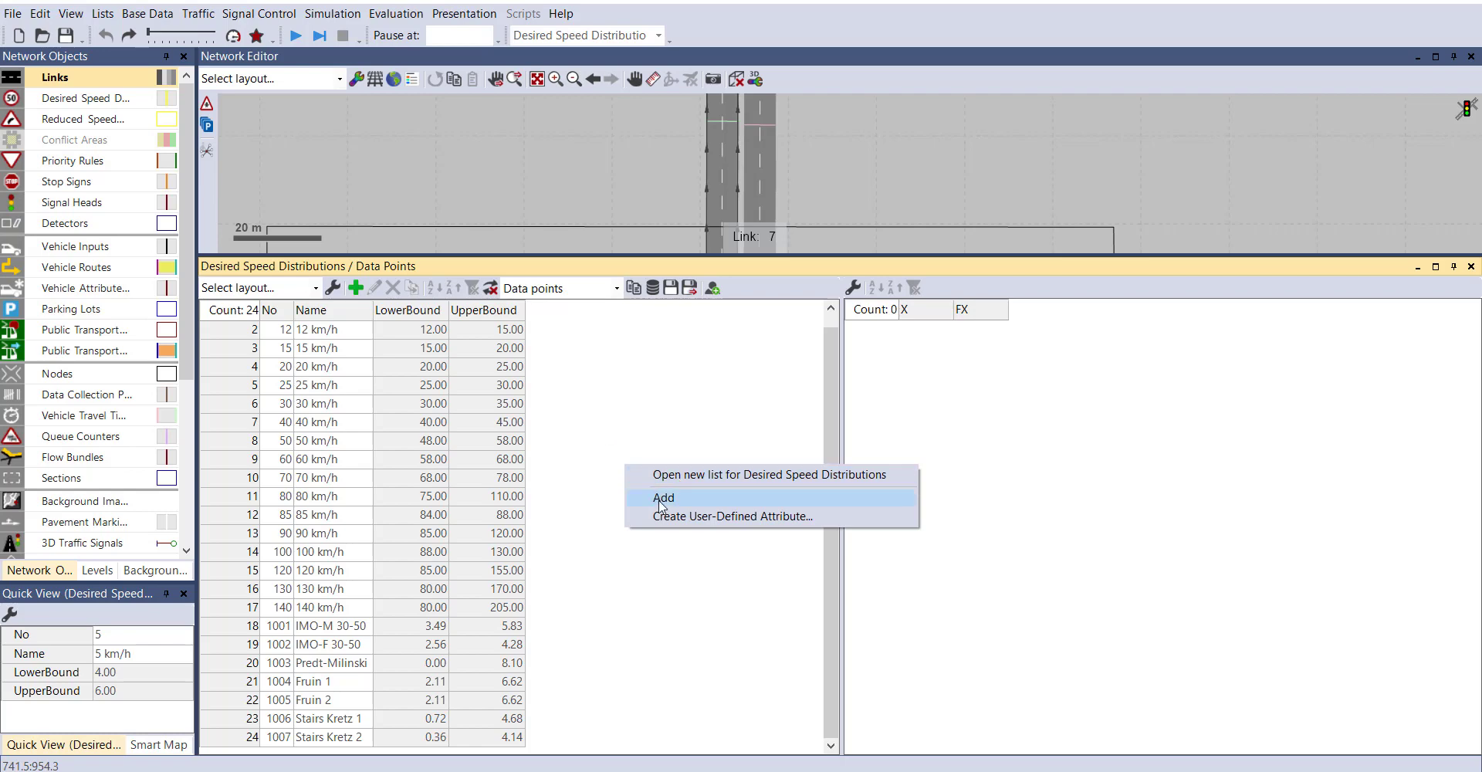
click(661, 496)
click(585, 244)
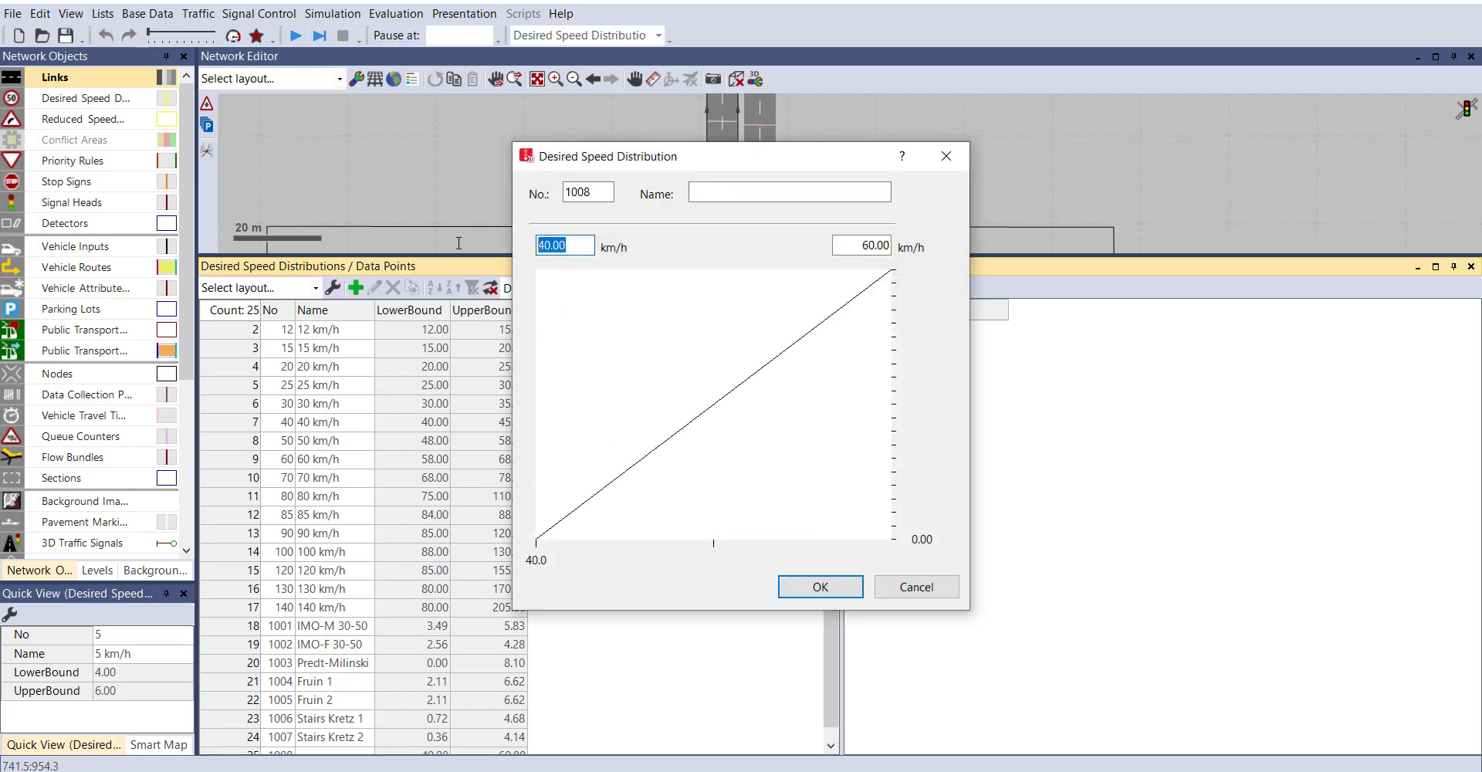
click(855, 242)
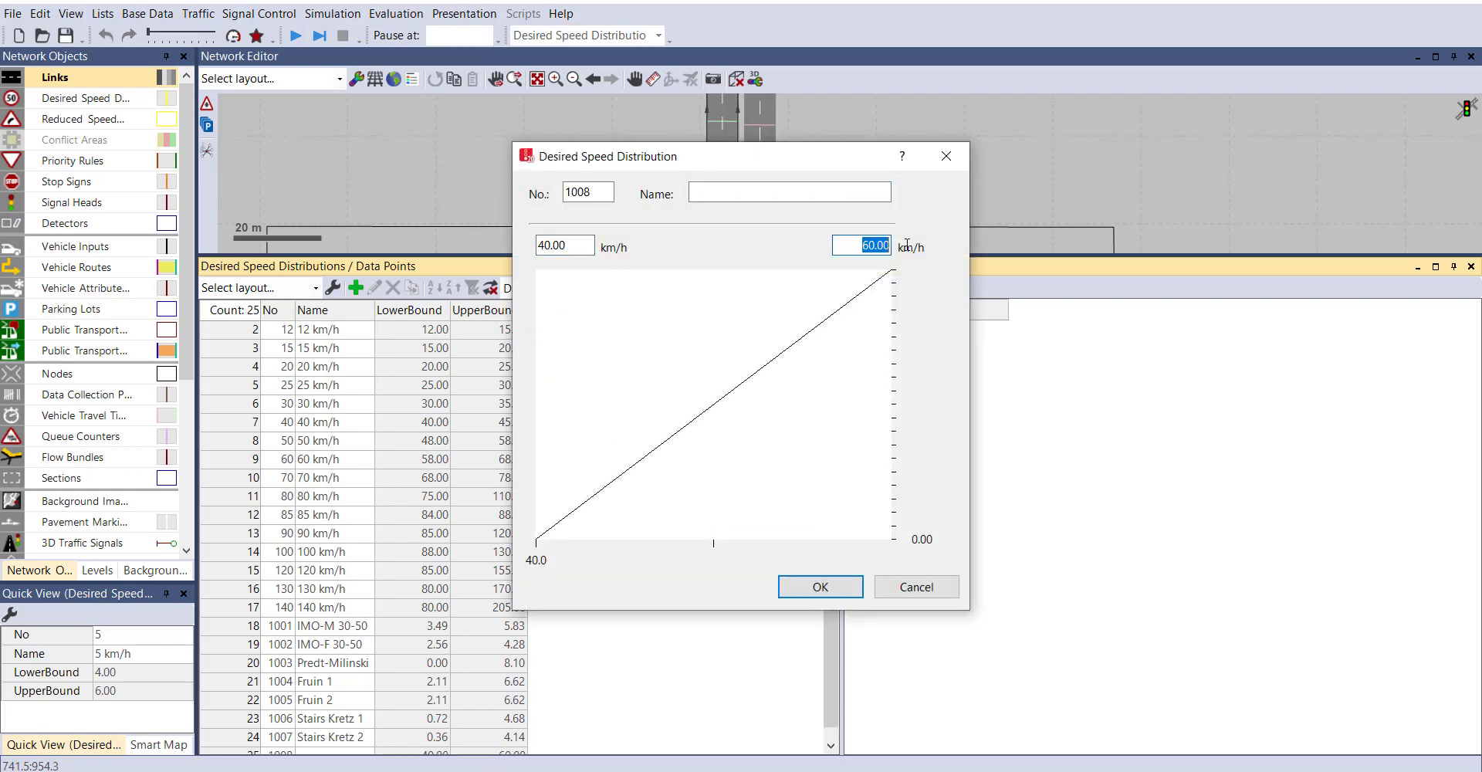
click(939, 593)
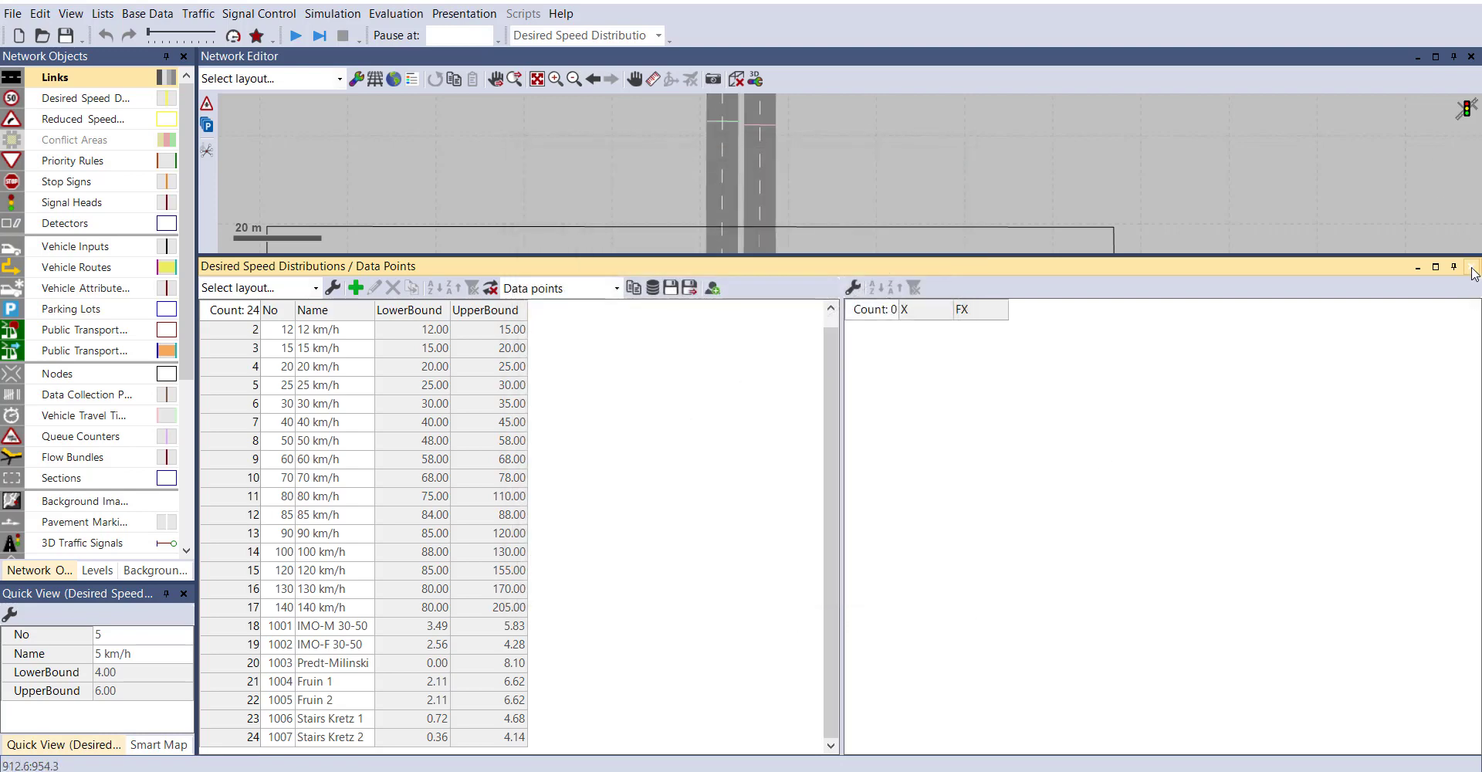
click(1470, 266)
Open the Maximum Acceleration functions list, view the Car curve, and cancel without changes
click(151, 12)
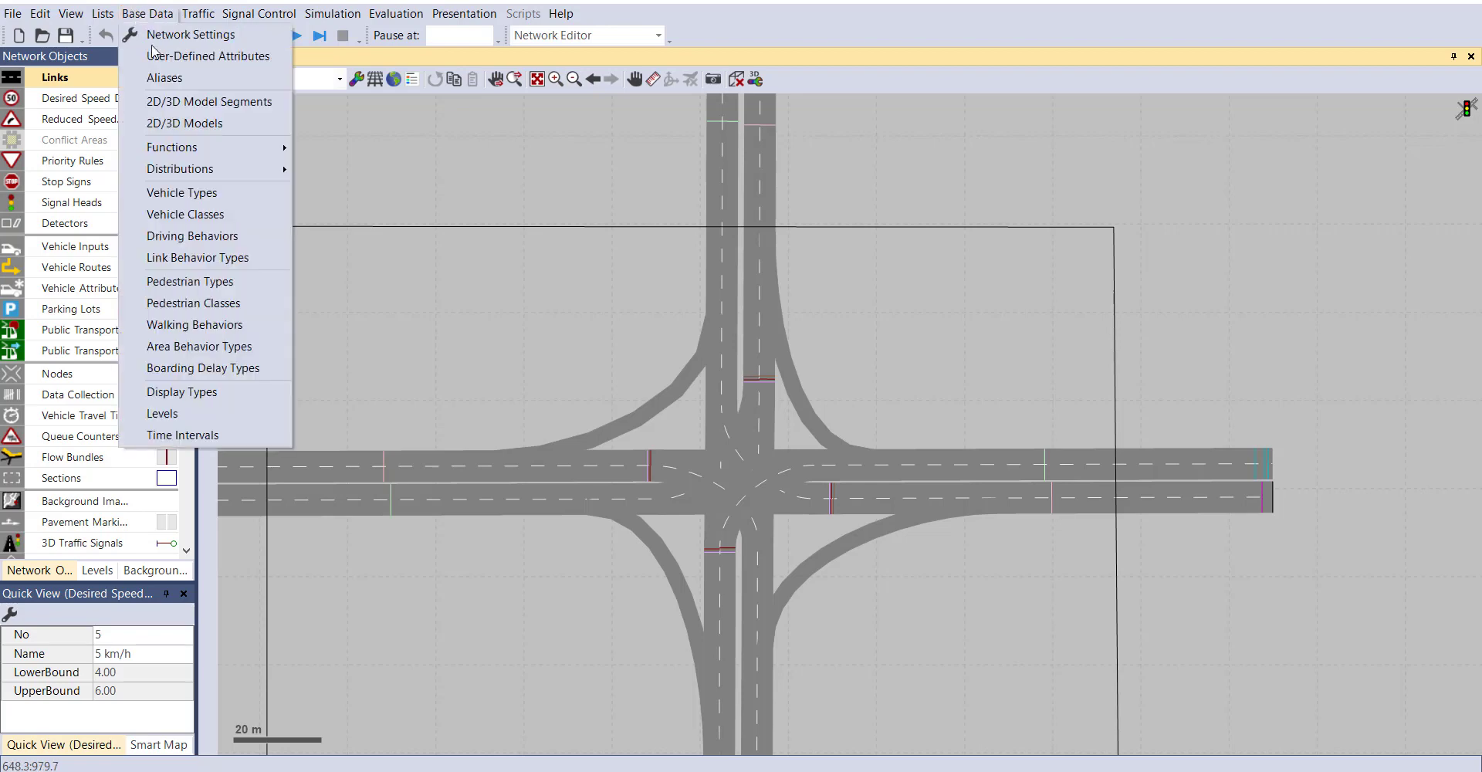
mouse_move(239, 150)
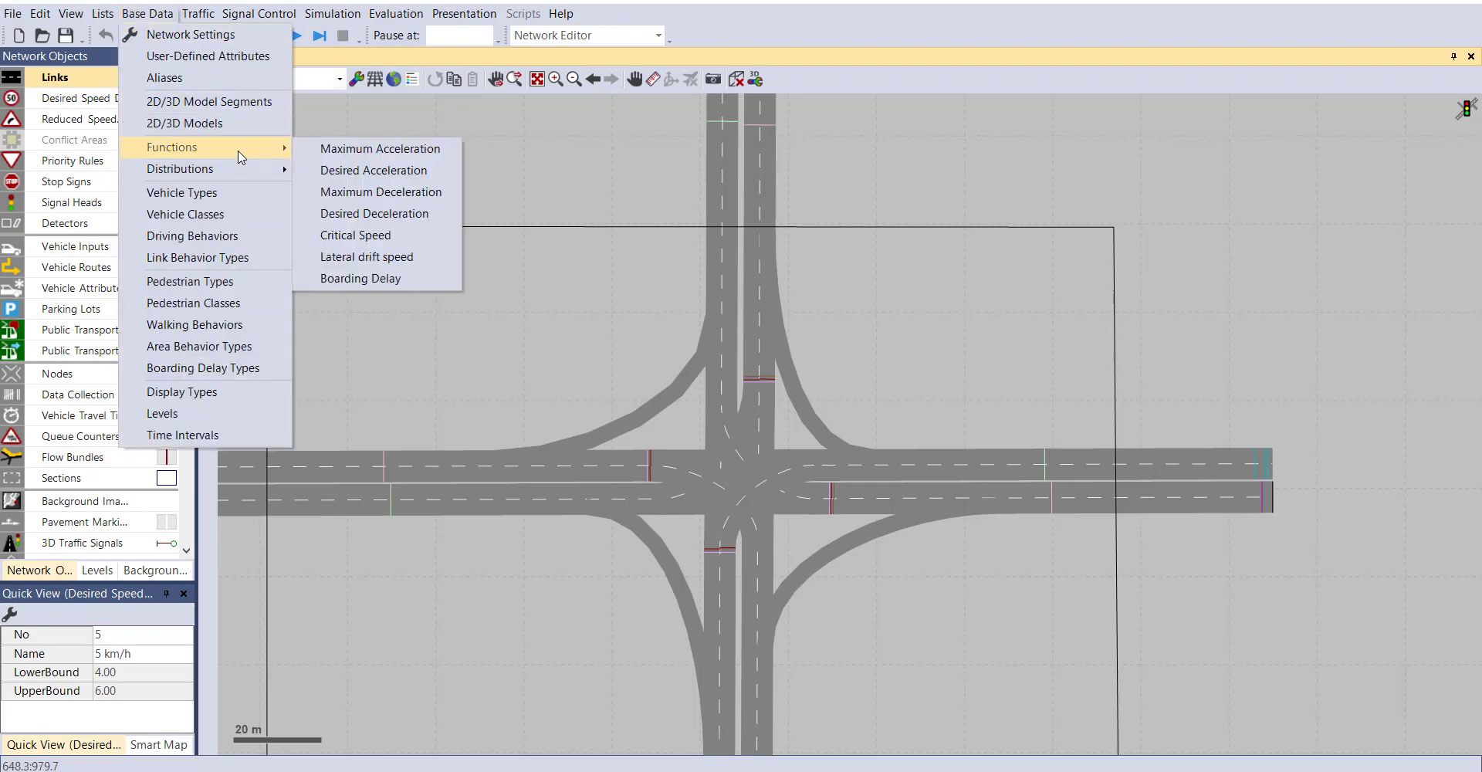
click(358, 153)
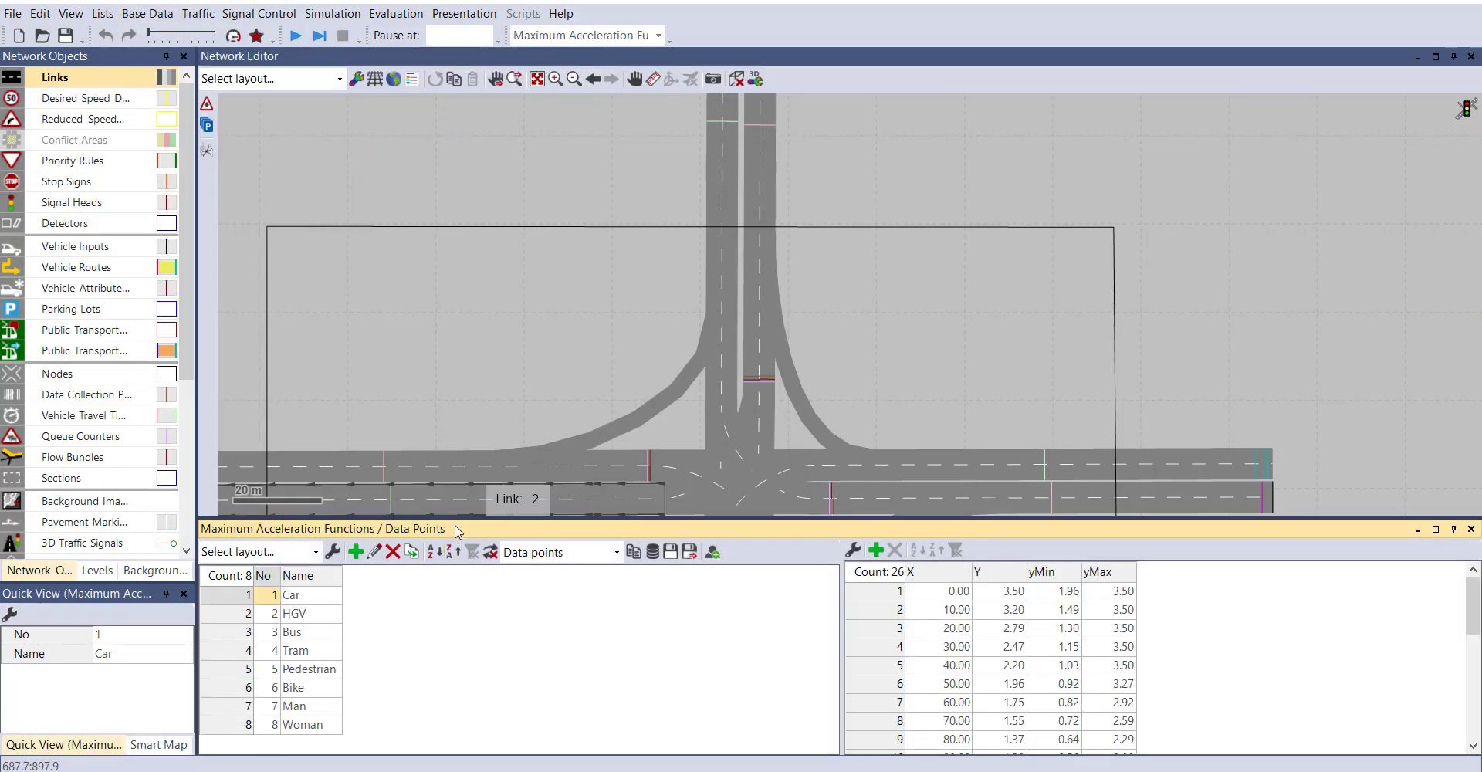
drag(462, 519, 497, 337)
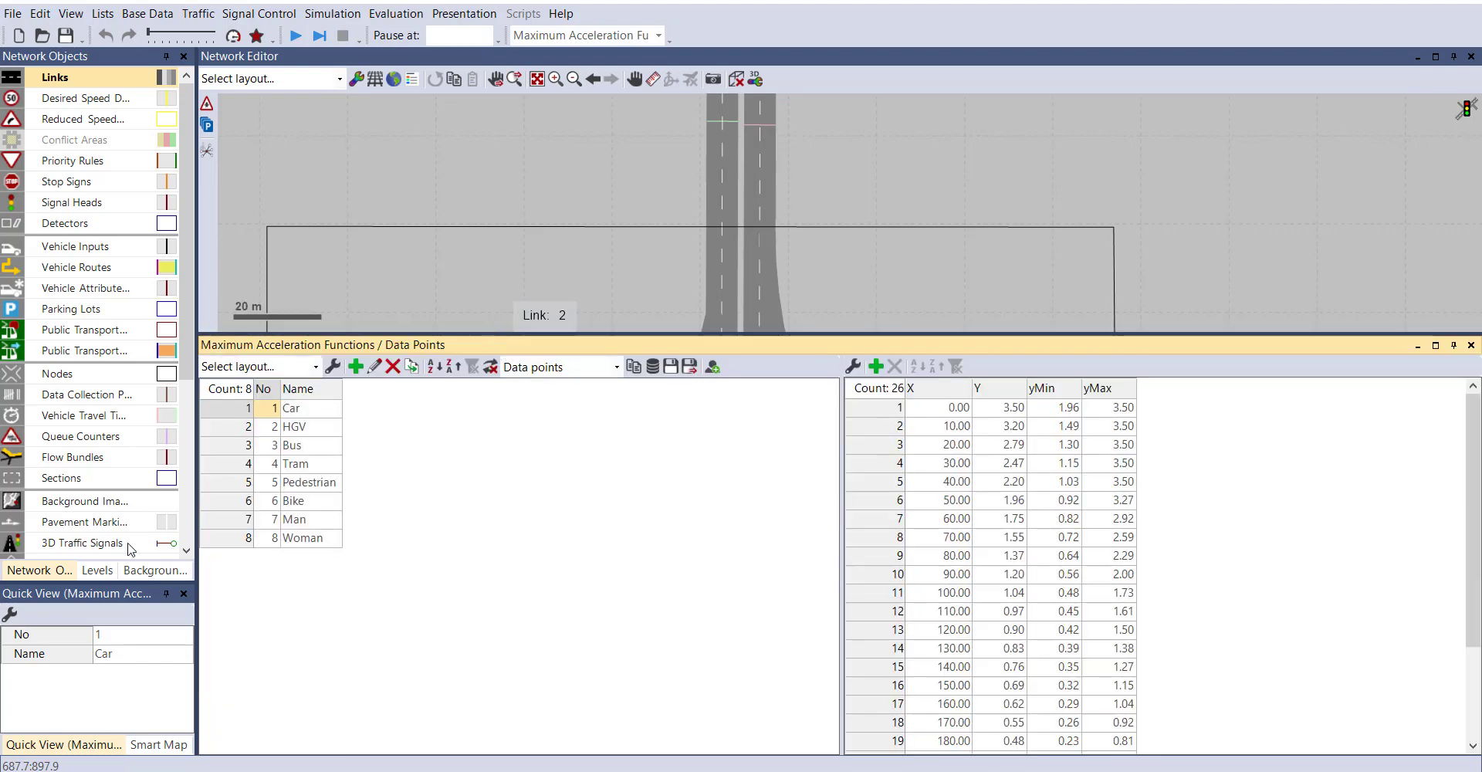
click(227, 414)
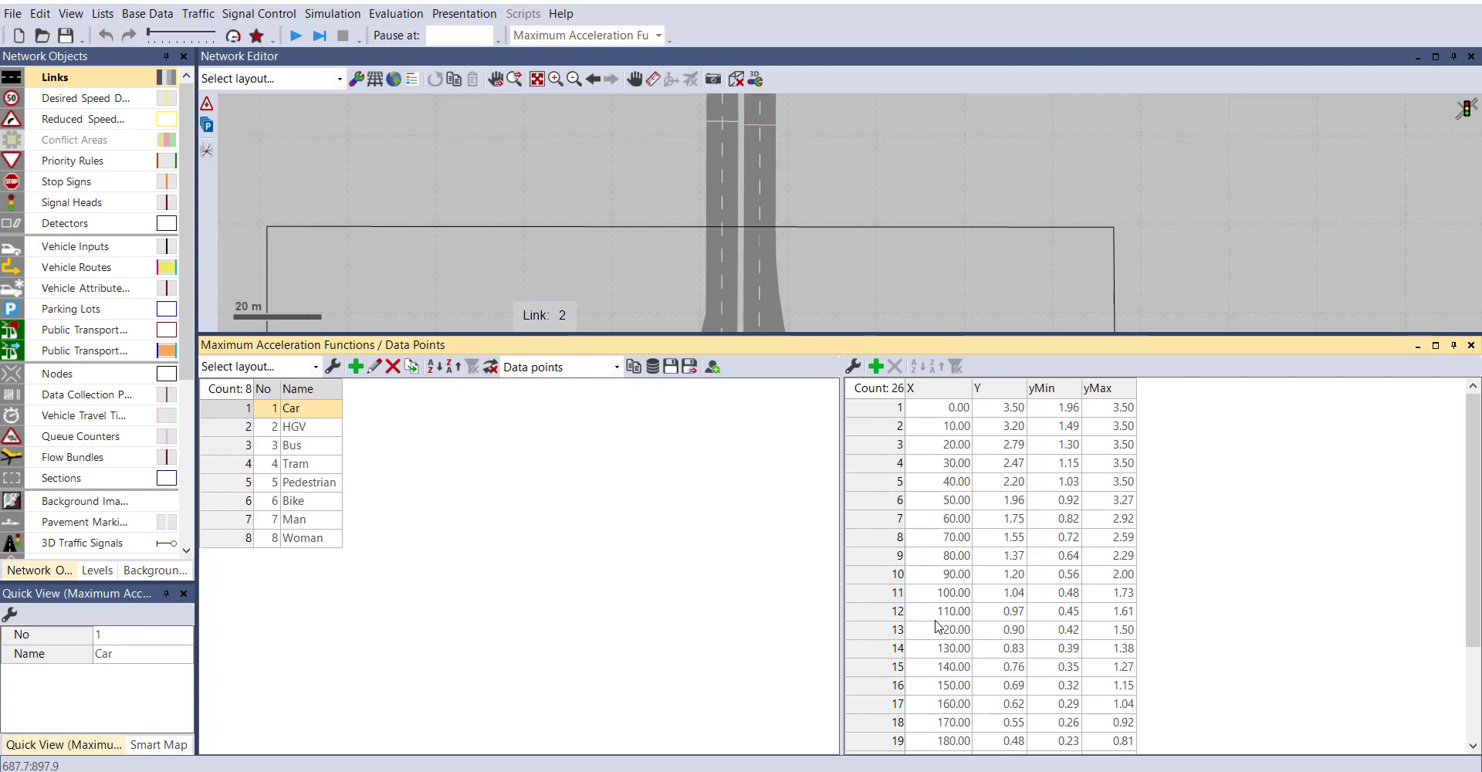
scroll(936, 626, down, 3)
scroll(936, 625, up, 3)
double_click(233, 413)
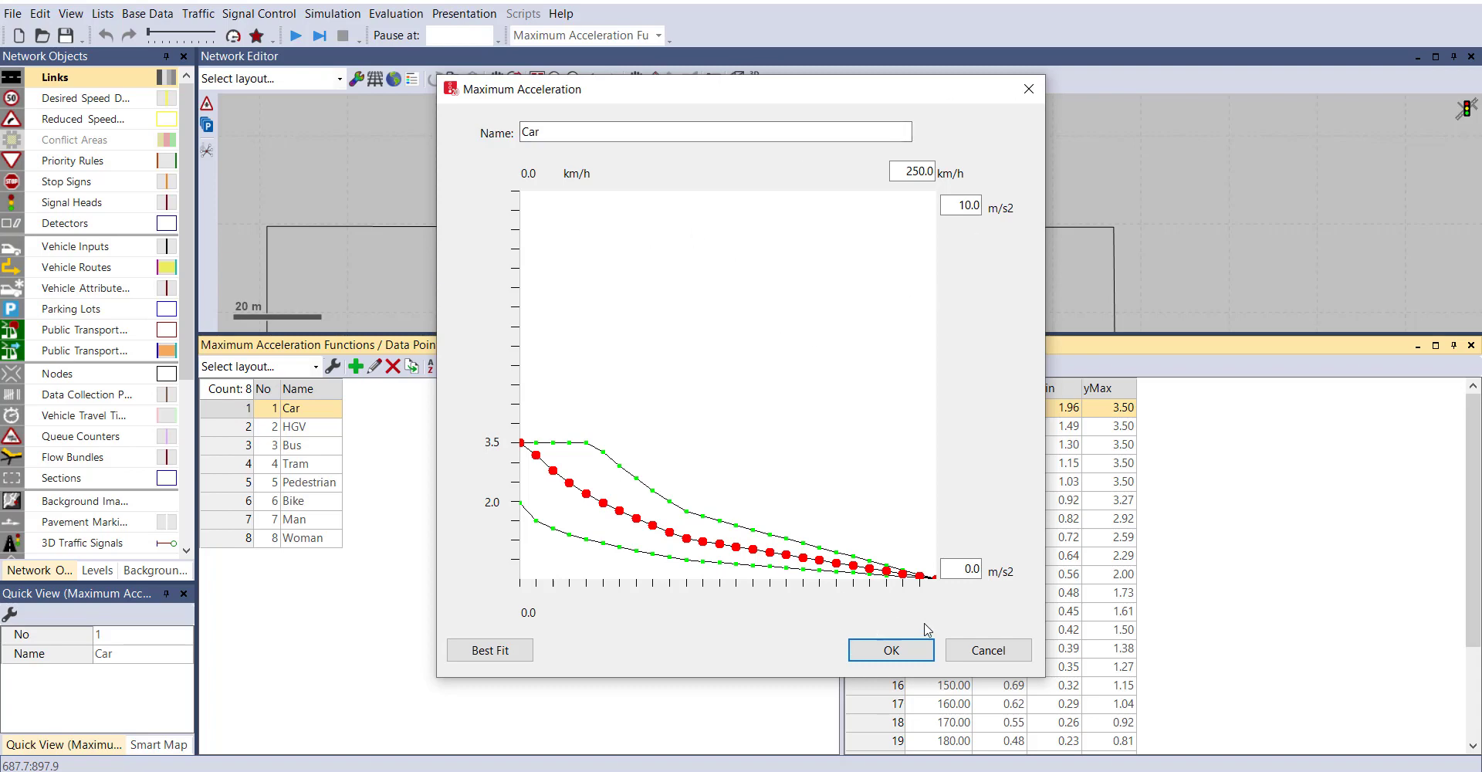
click(988, 650)
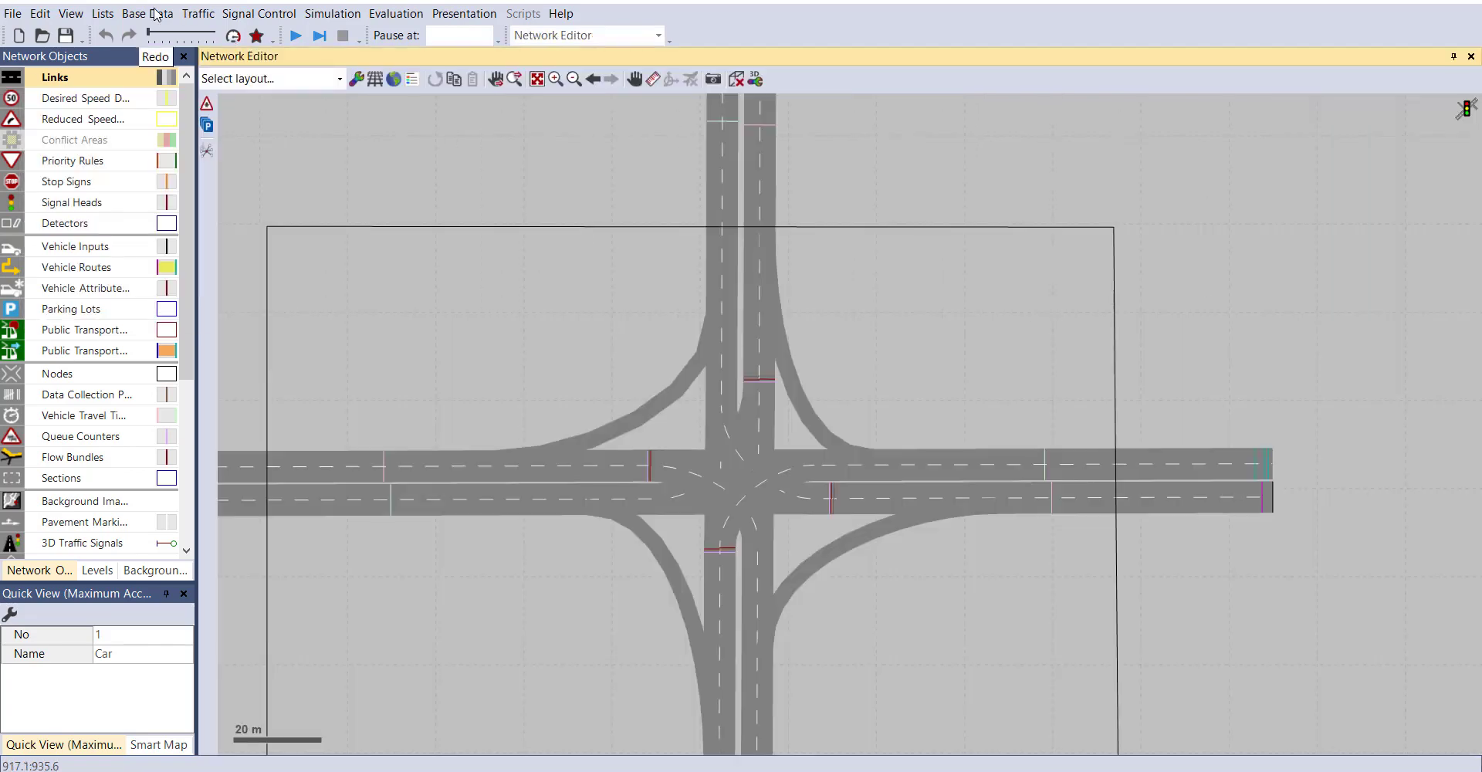
Show the Base Data Functions submenu with acceleration, deceleration, critical speed and boarding delay functions
click(148, 14)
mouse_move(219, 149)
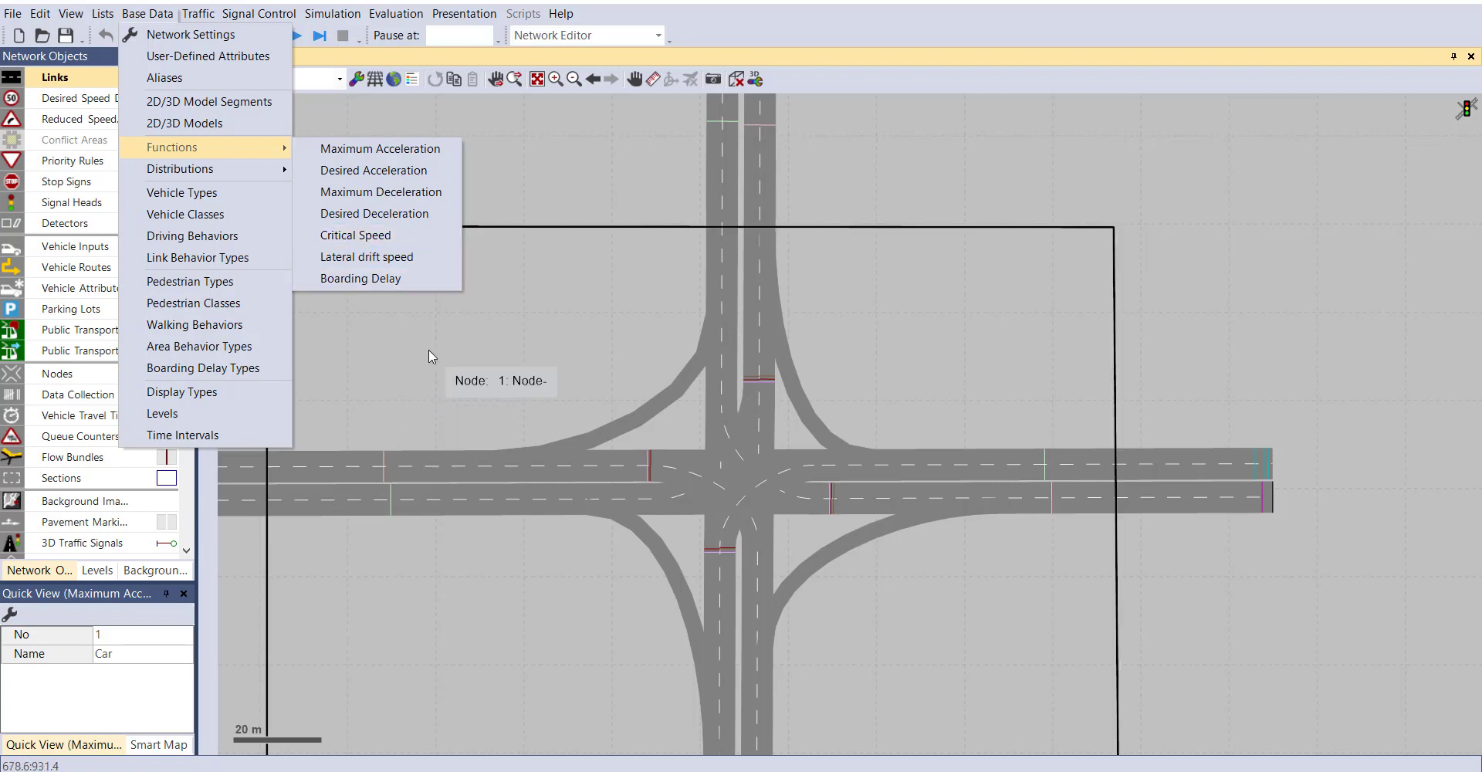
Open the six-entry Driving Behaviors list and select row 1, Urban (motorized)
click(141, 17)
click(141, 17)
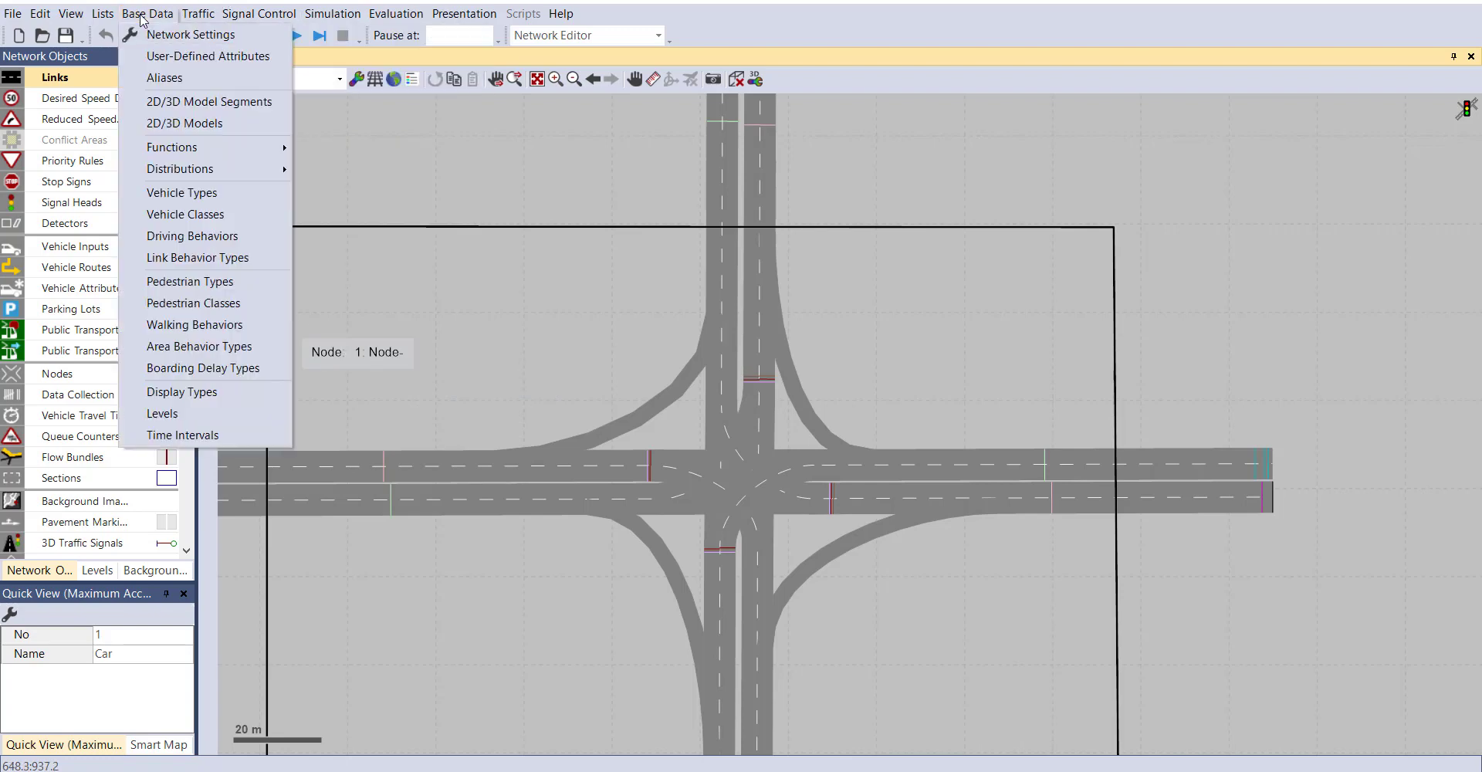
click(193, 236)
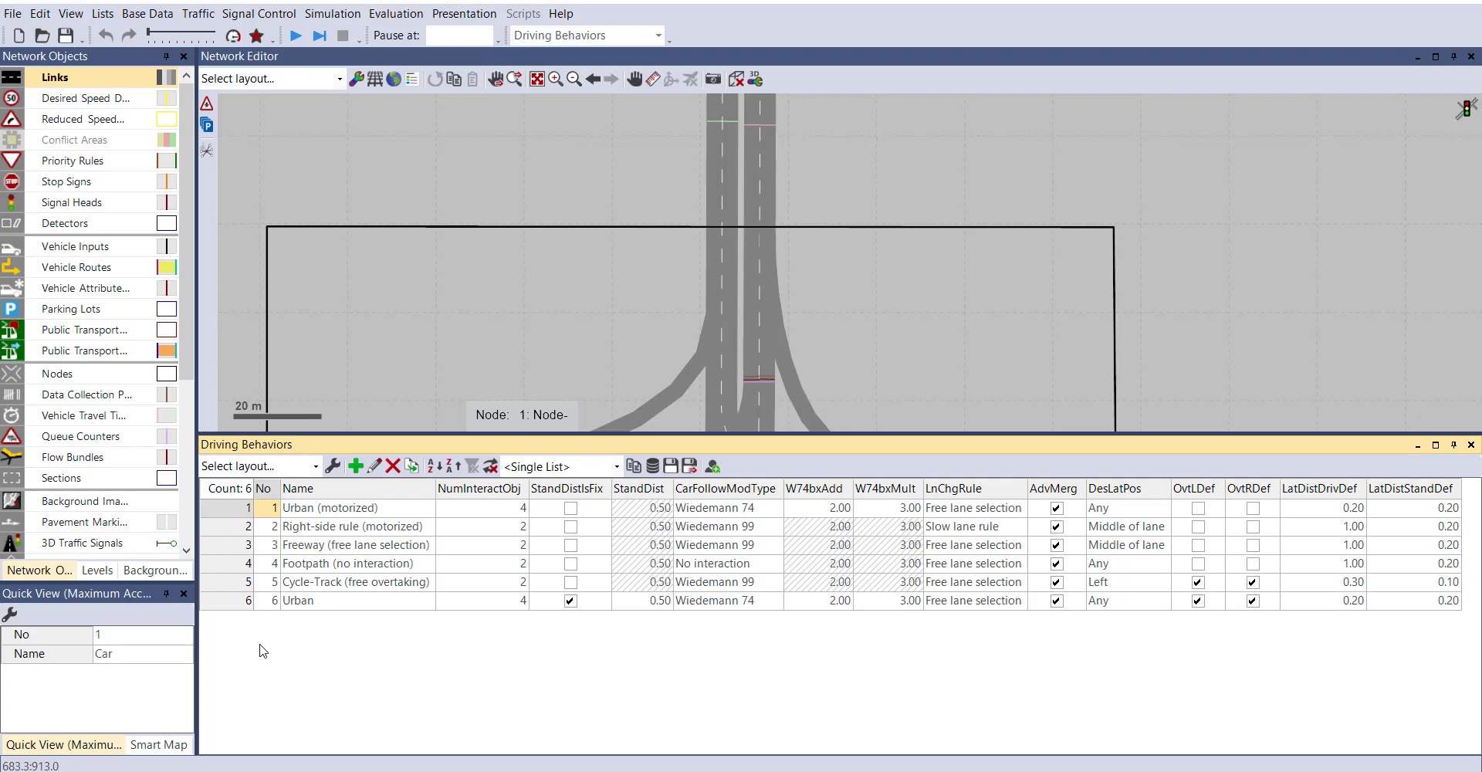
click(239, 509)
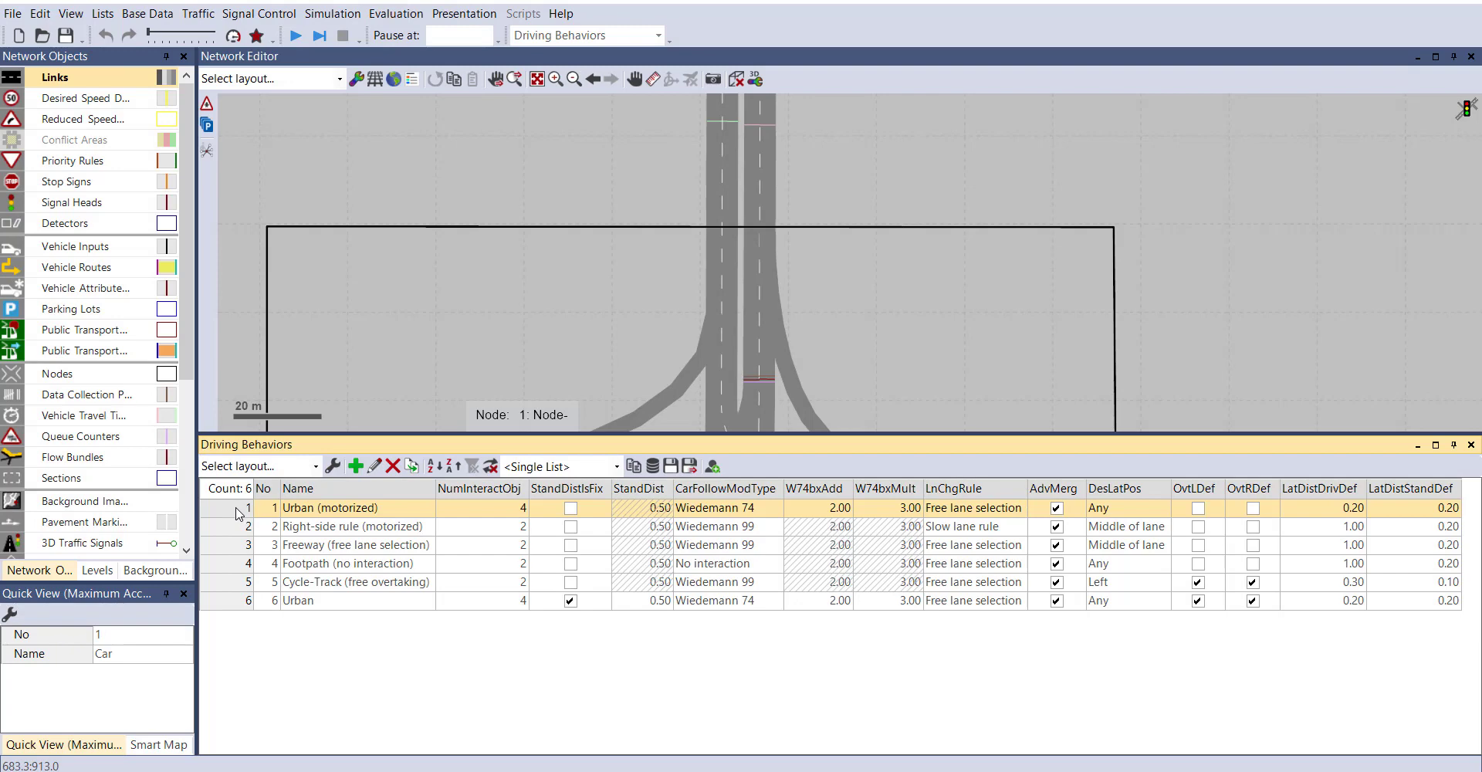
Edit Urban (motorized) and set its minimum look-ahead distance to 20 m
double_click(240, 511)
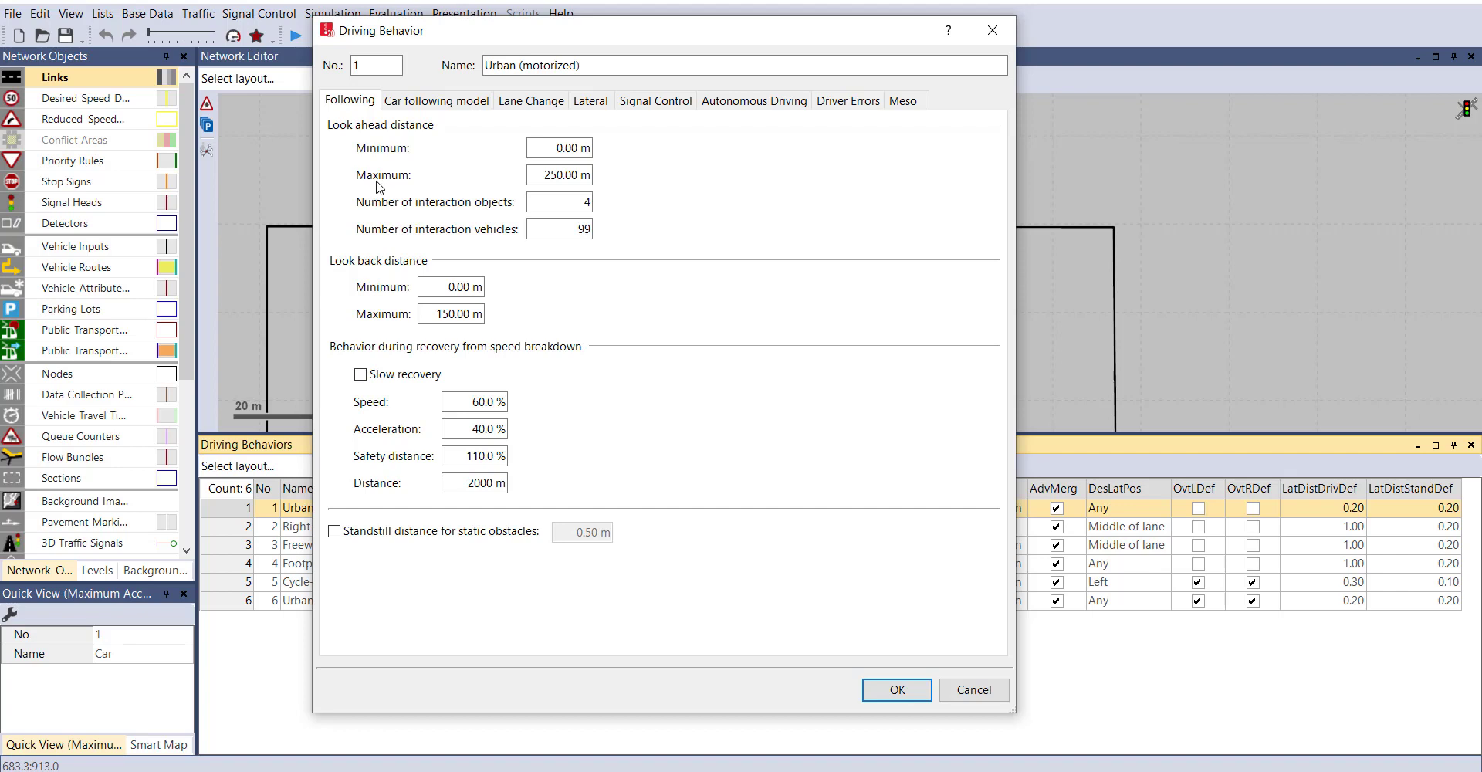
drag(554, 147, 641, 152)
text(20)
Toggle Slow recovery from speed breakdown on and back off, leaving it unchecked
click(360, 375)
click(360, 375)
click(435, 103)
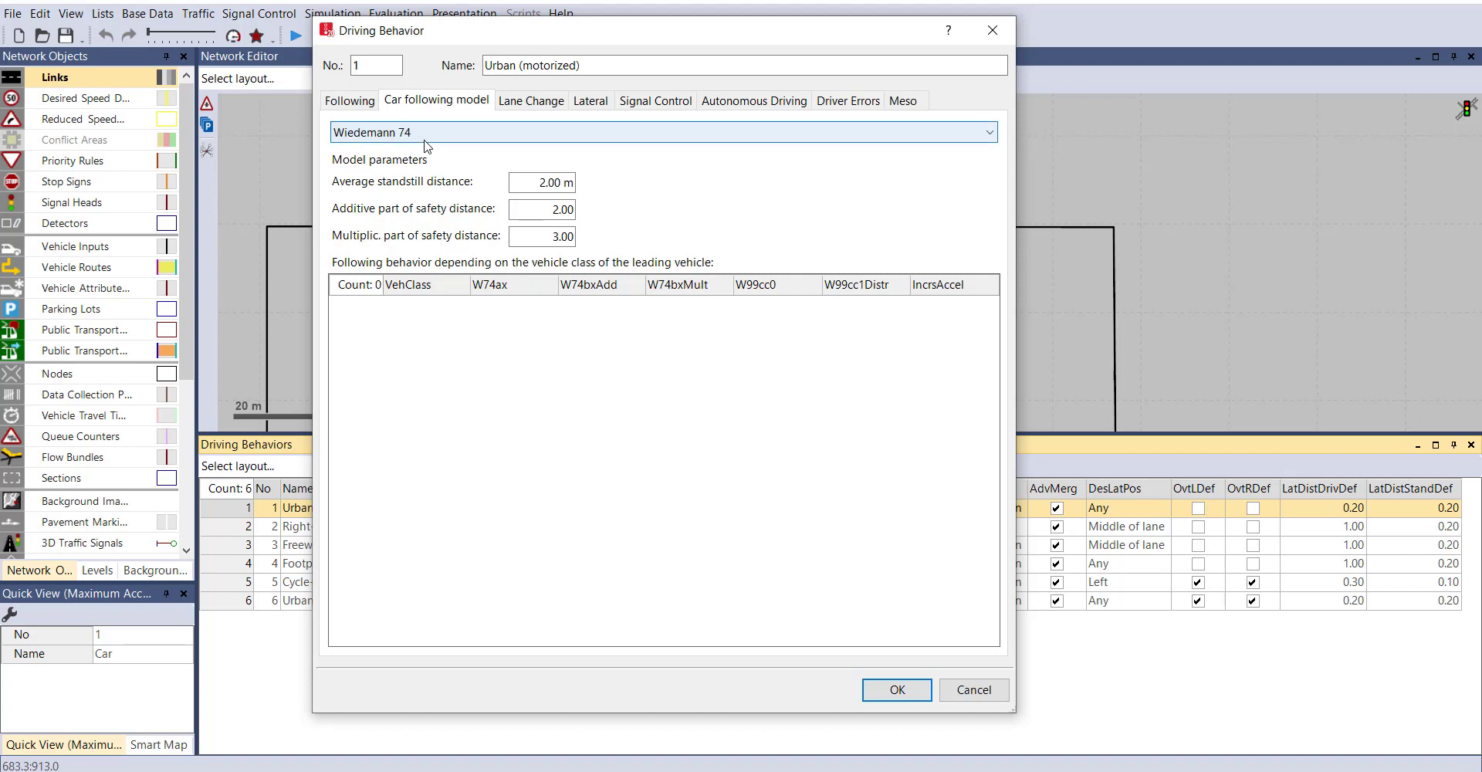
click(436, 139)
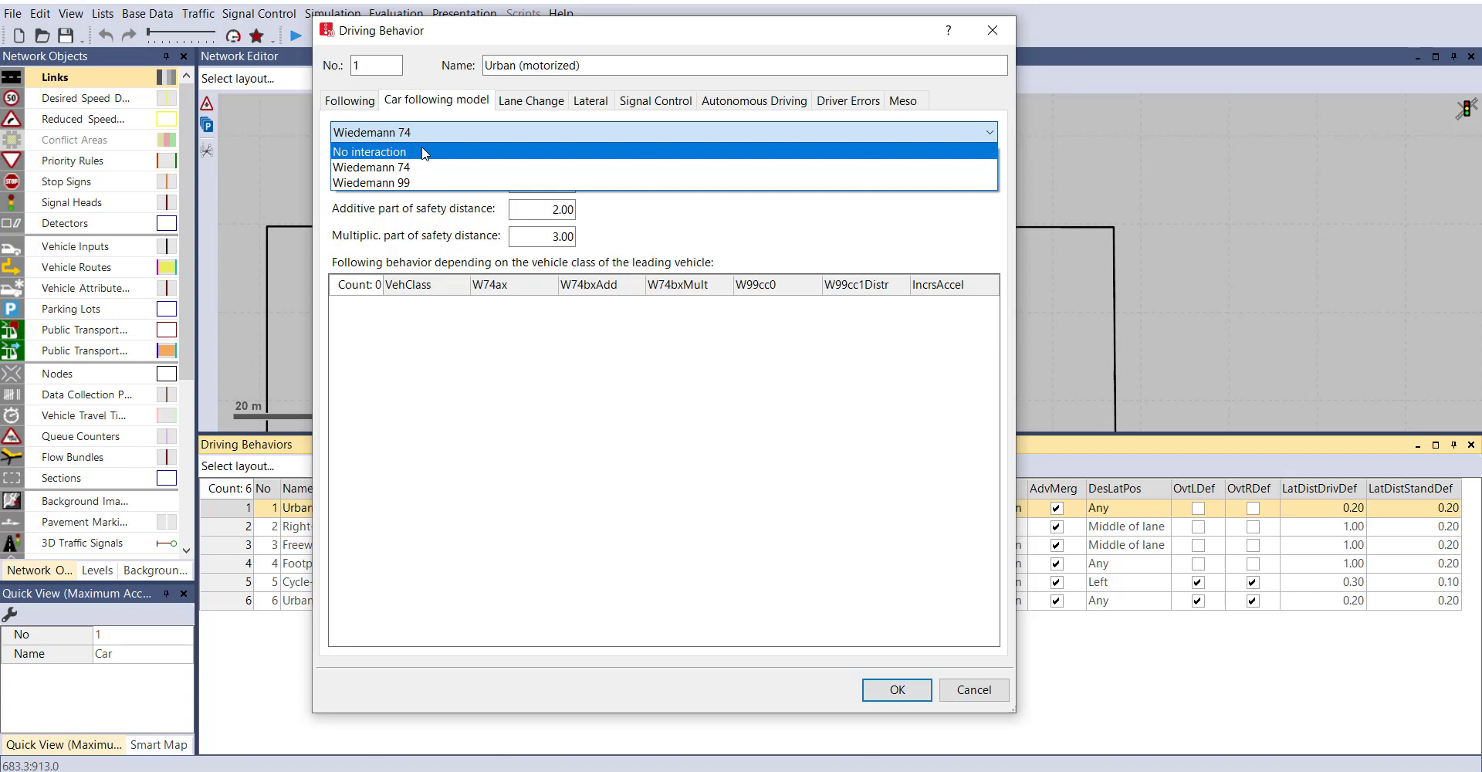
click(423, 153)
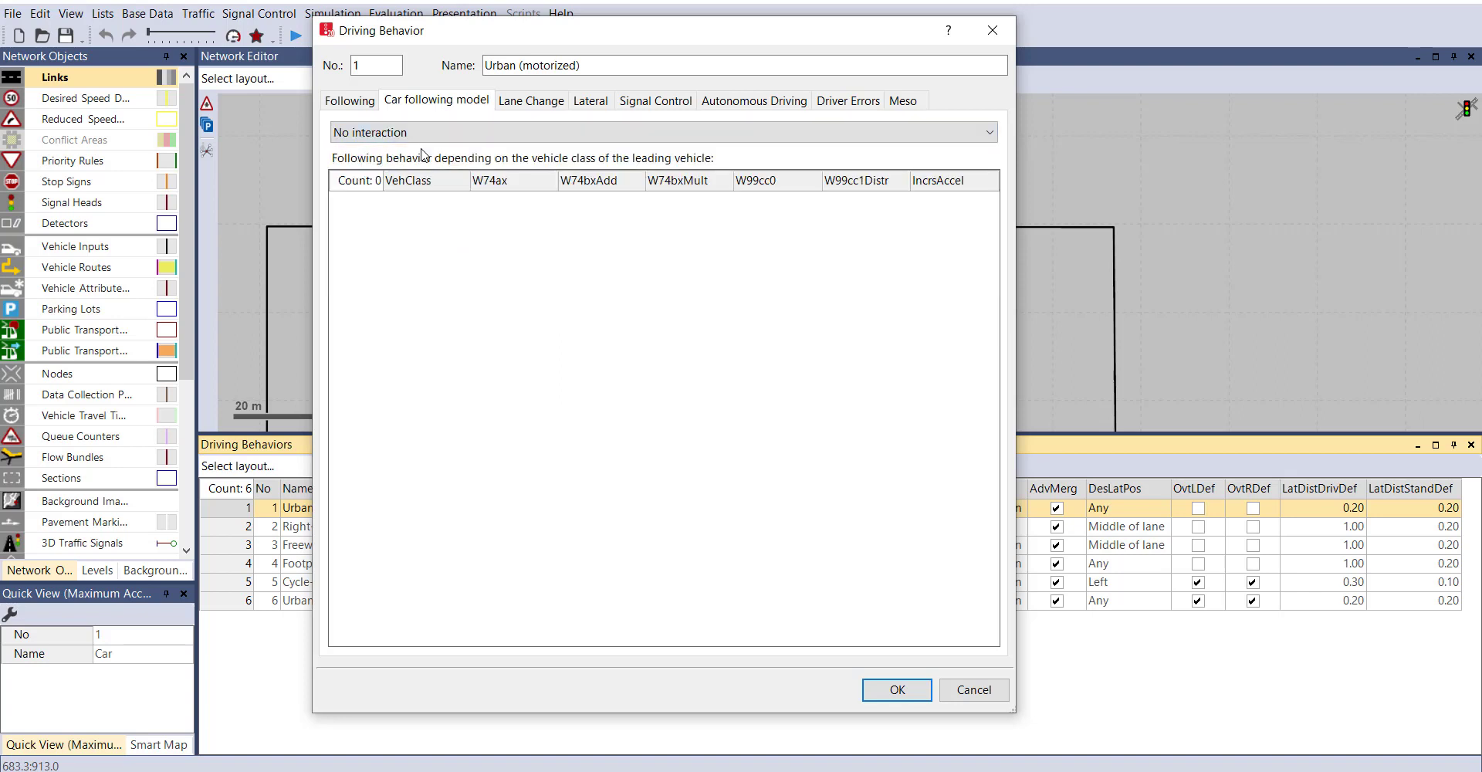
click(423, 133)
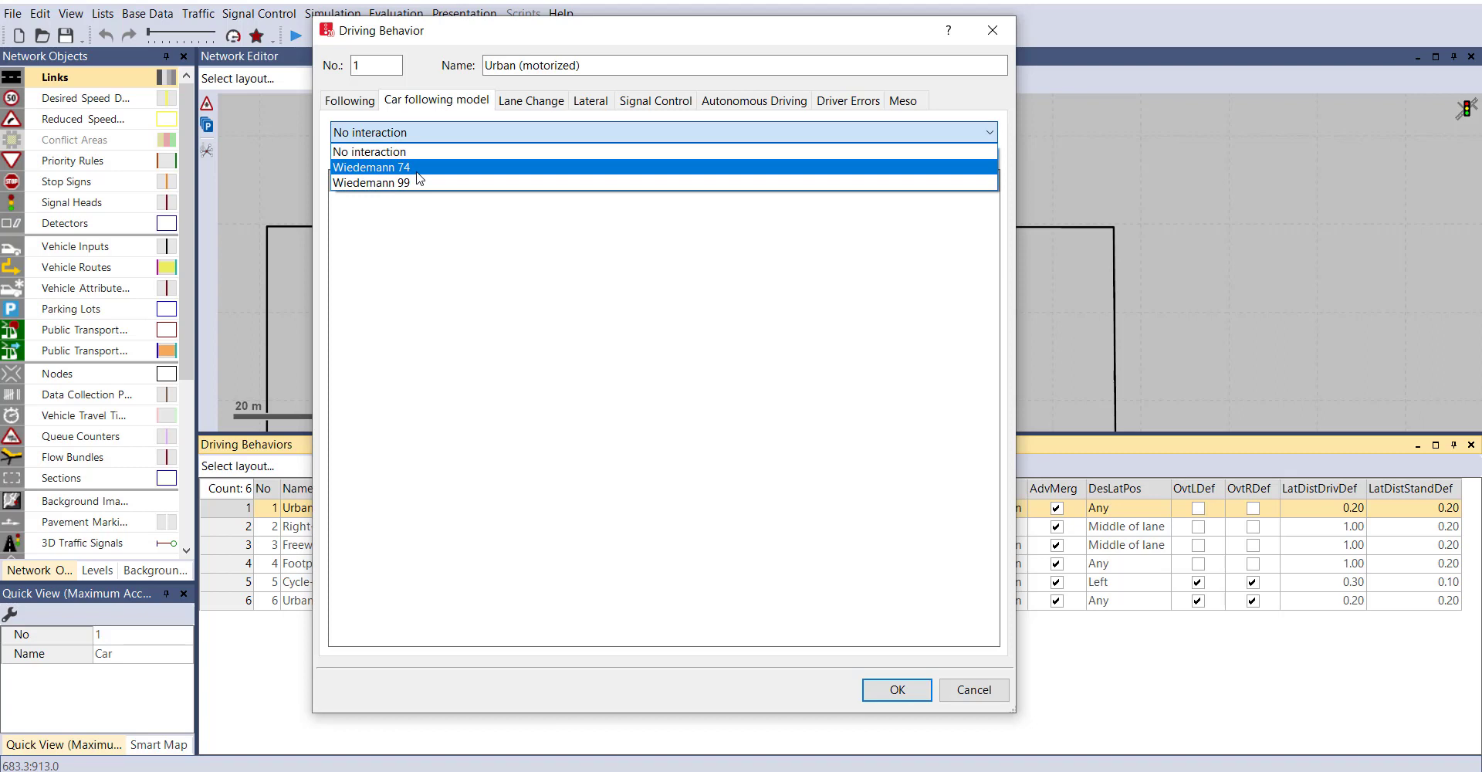
click(417, 167)
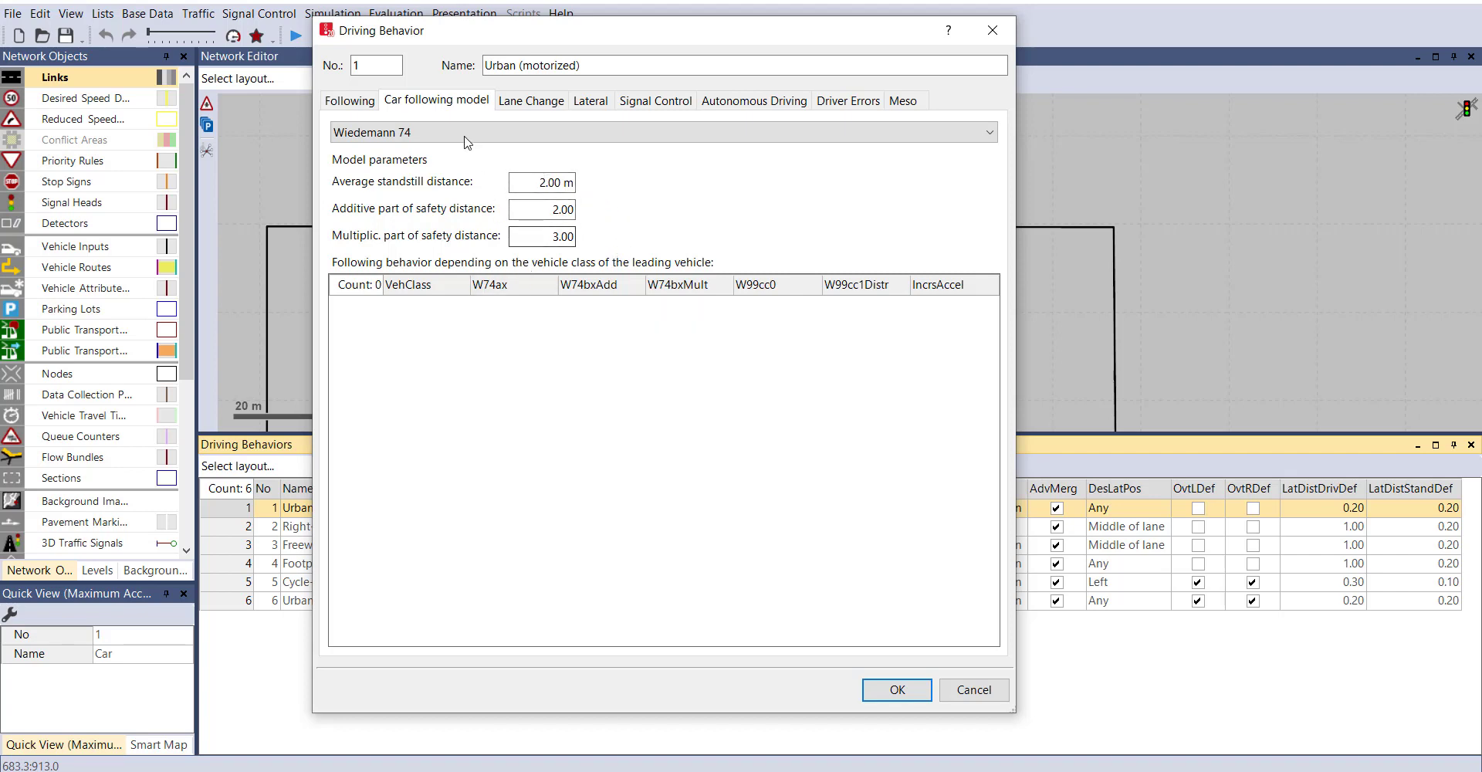
right_click(522, 320)
Add Car, HGV, Bus and Tram leading-vehicle class rows to the following-behavior table
click(573, 329)
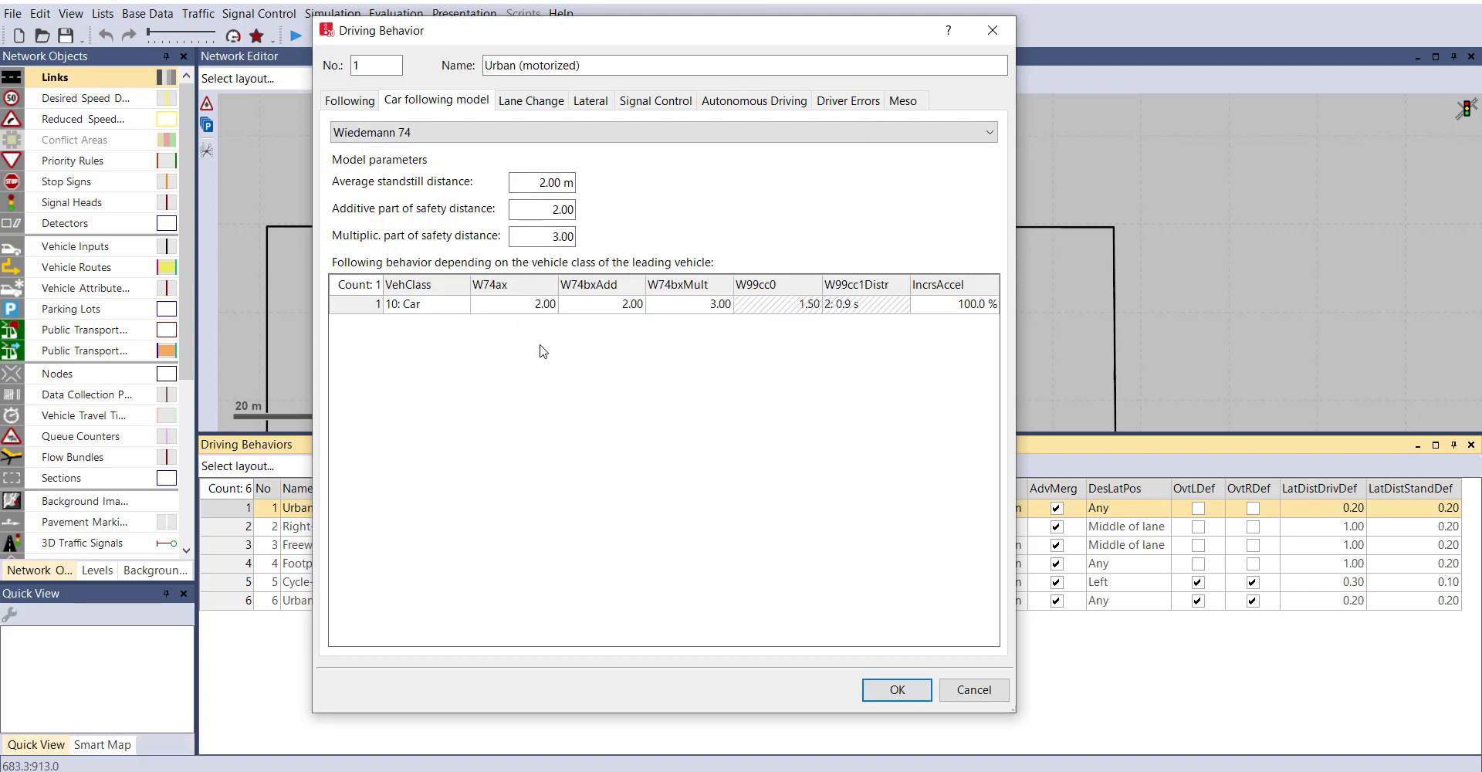
right_click(451, 334)
click(497, 349)
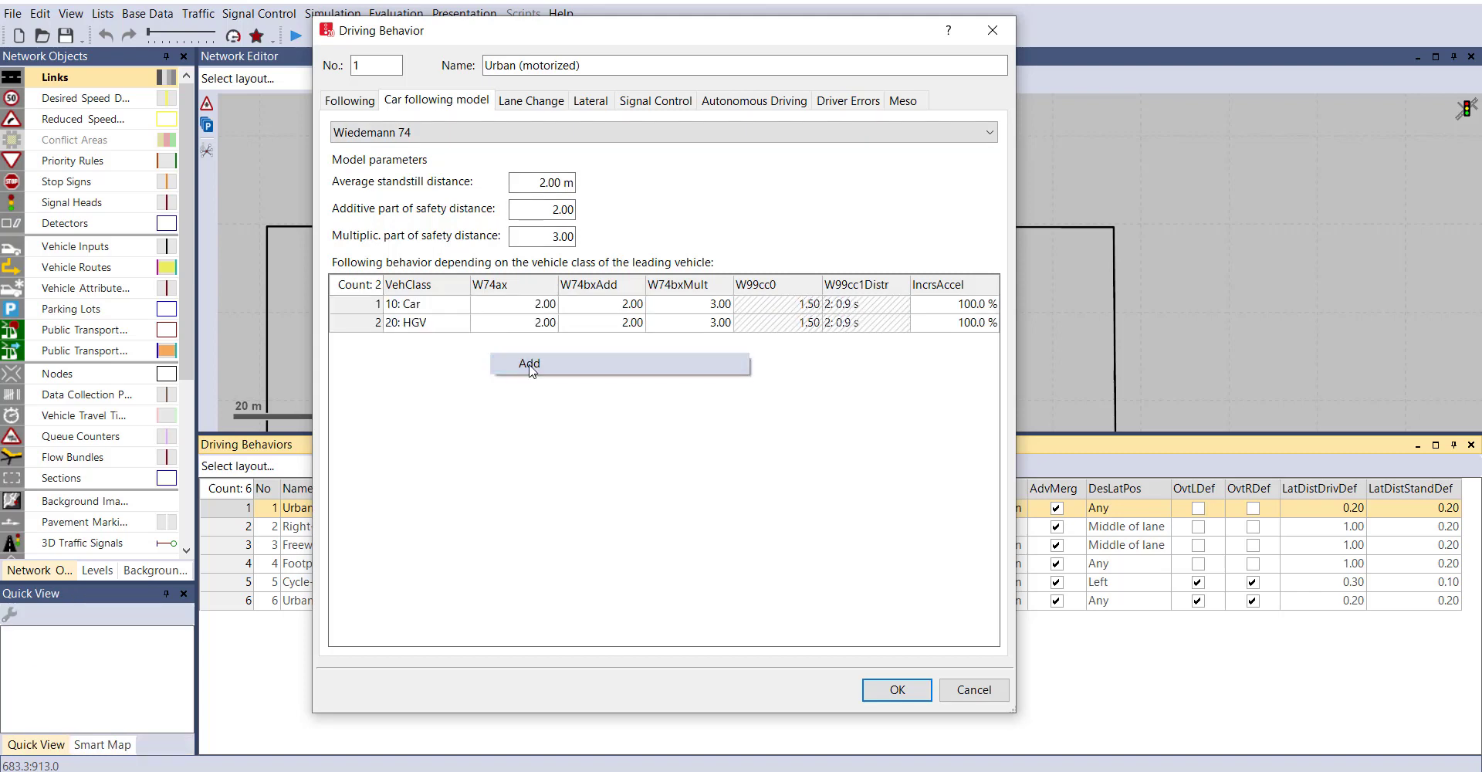
click(530, 367)
right_click(457, 408)
click(502, 426)
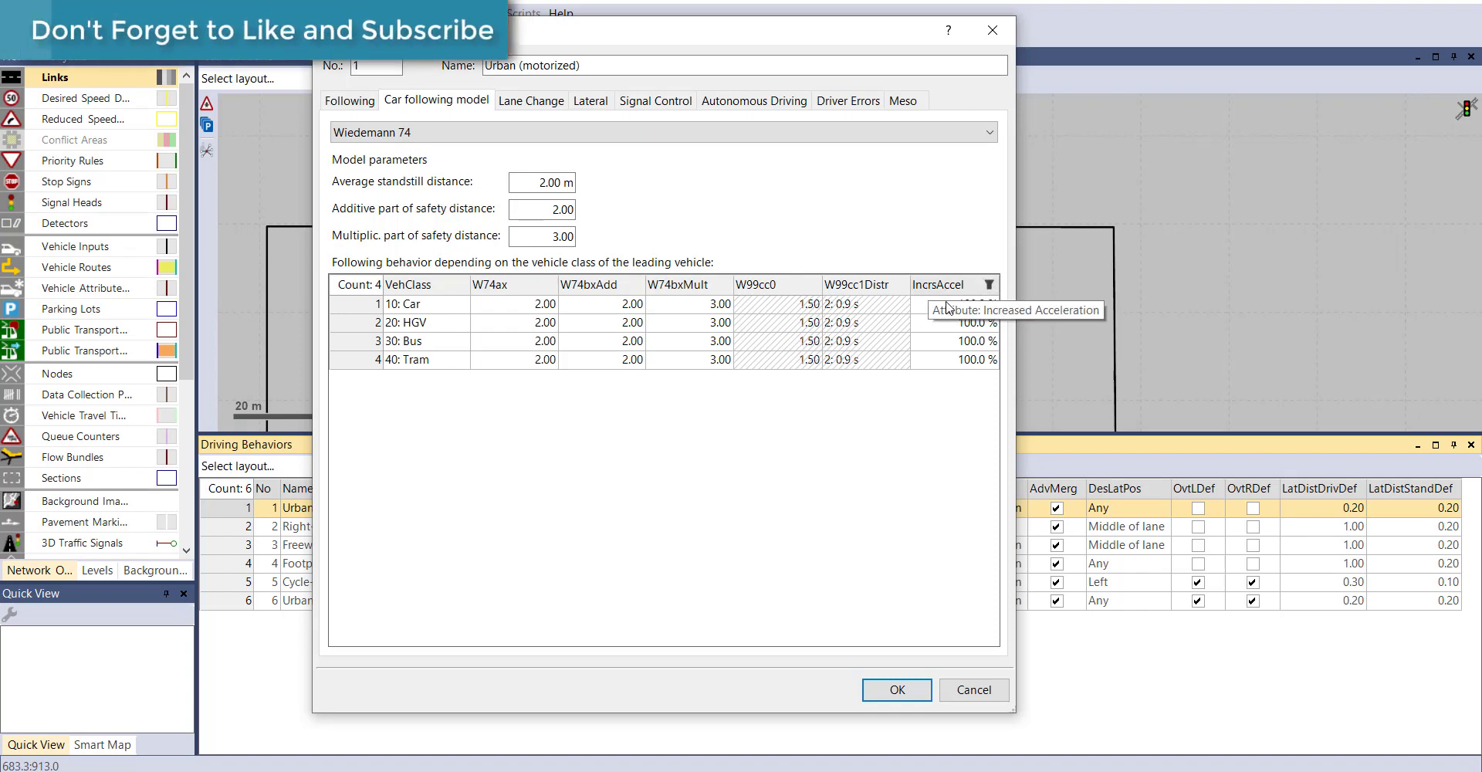
Set W99cc0 to 1.80 for Car, 1.90 for HGV and 2.10 for Bus
click(789, 308)
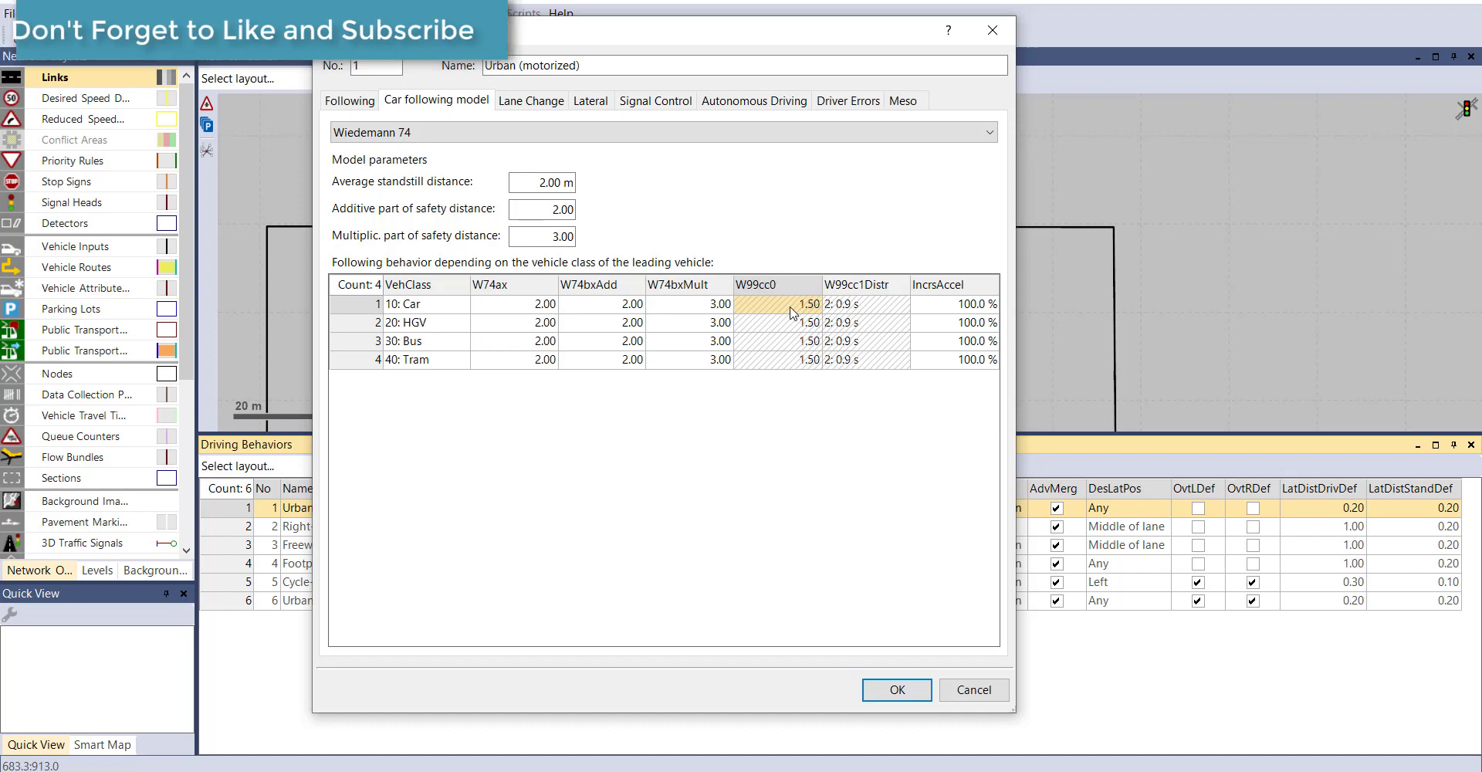
text(1.8)
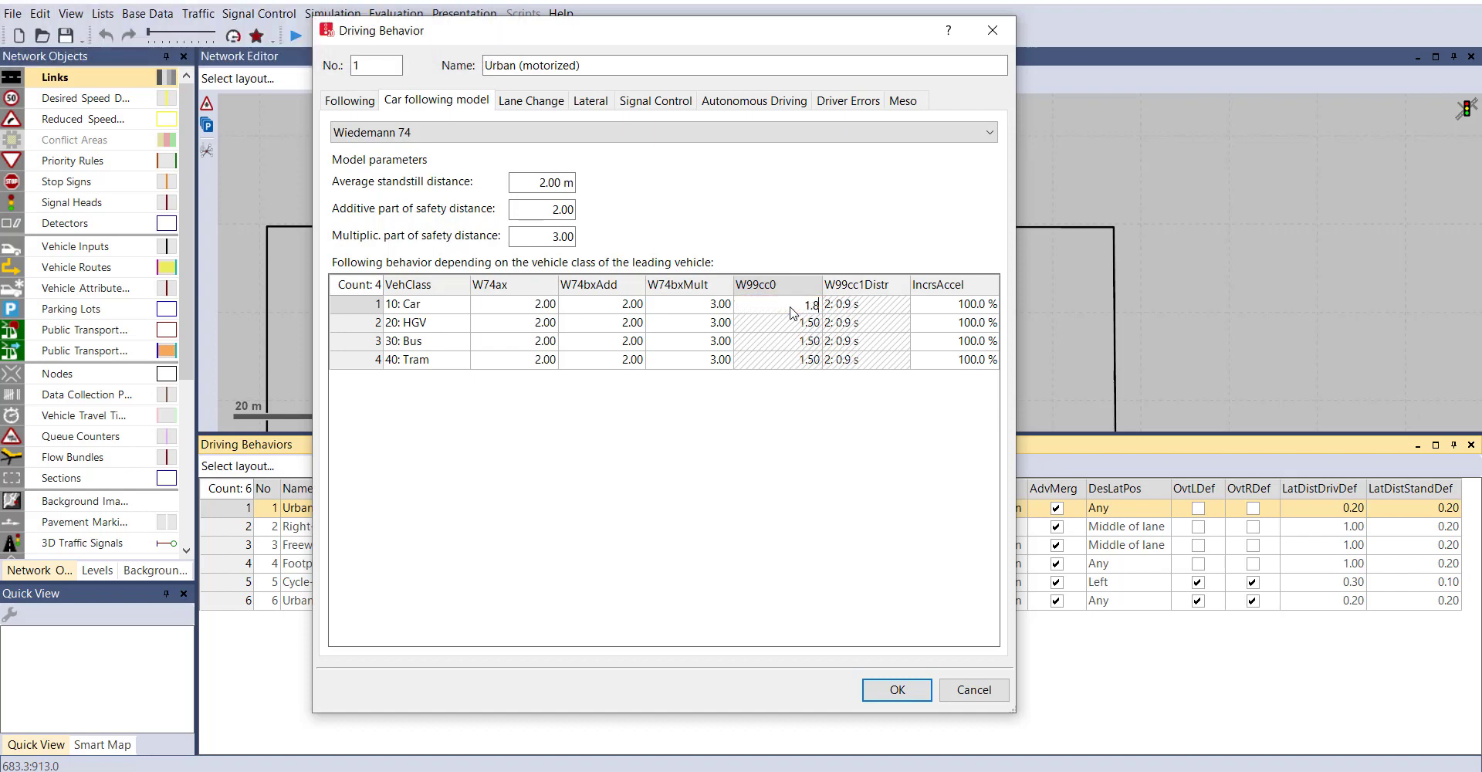
key(Return)
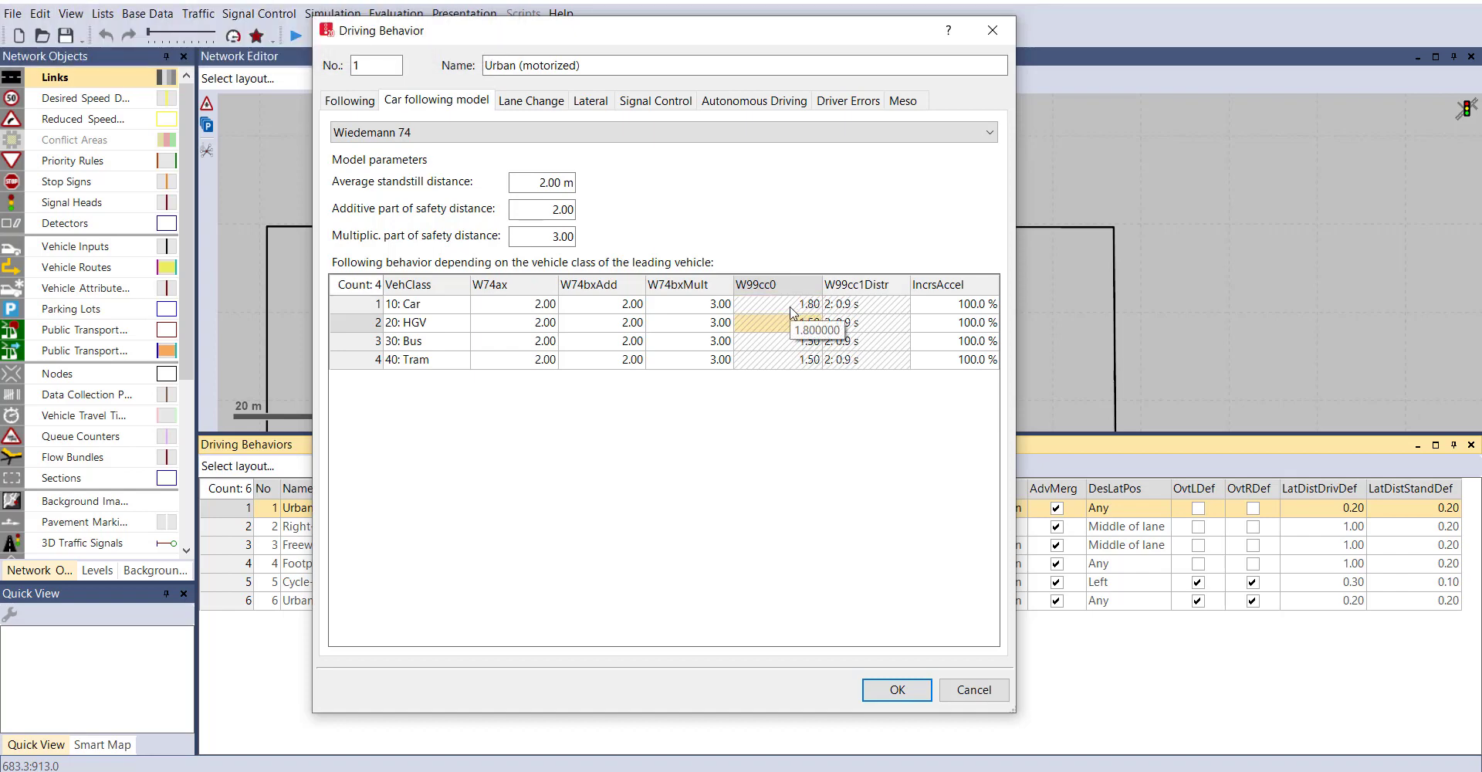
text(2)
key(Return)
text(2.1)
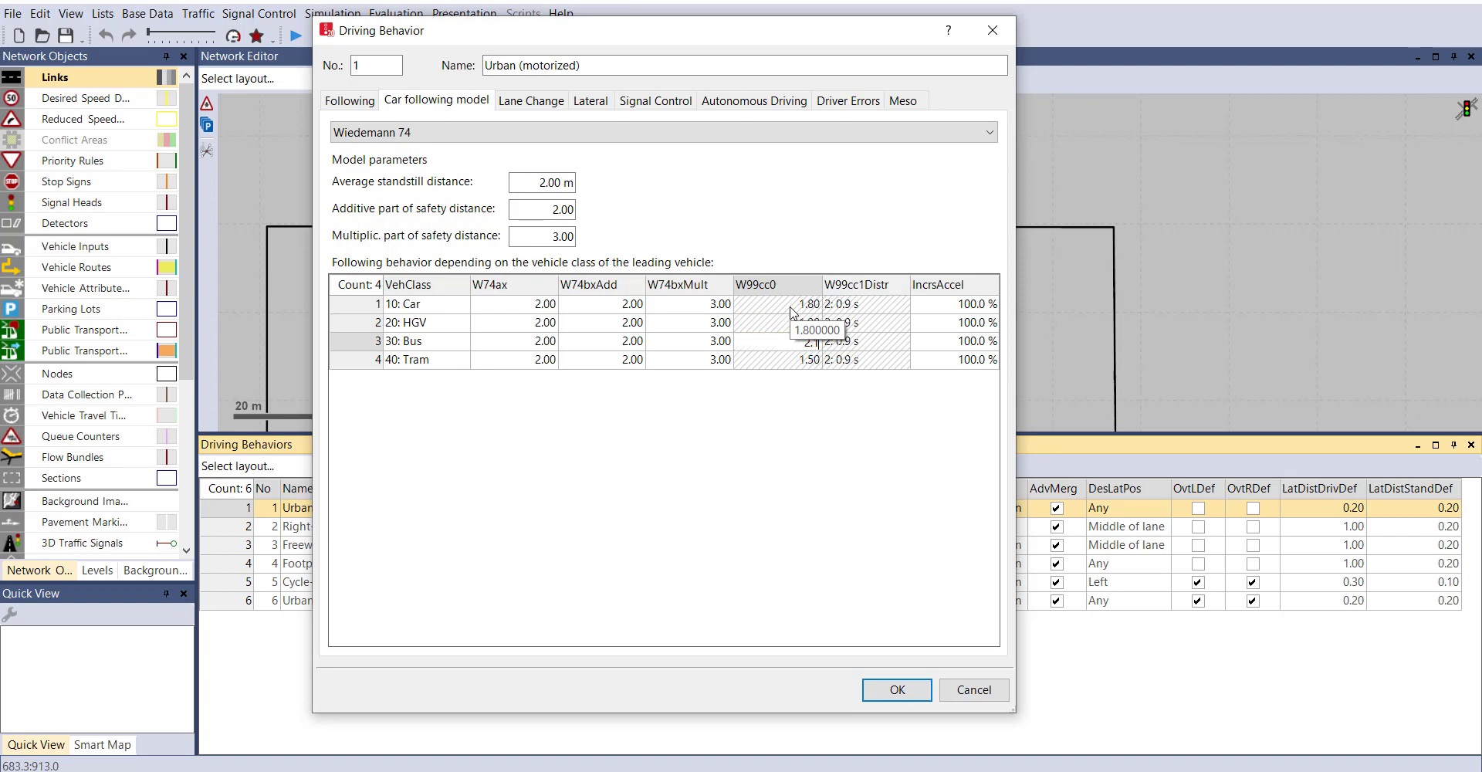
key(Return)
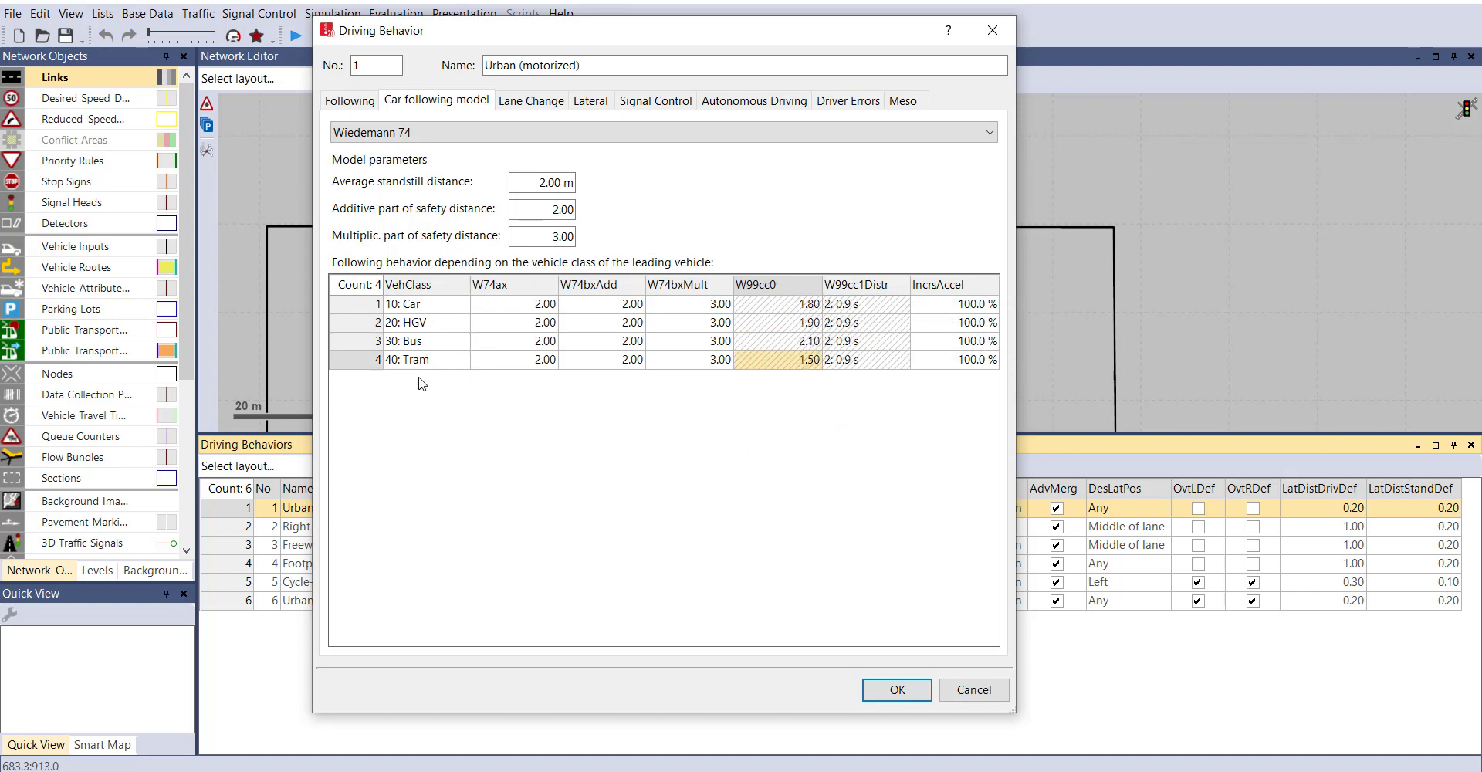
click(475, 134)
Choose Wiedemann 99 as car-following model, exposing CC0 1.50 m, CC1 0.9 s, CC2 4.00 m
click(452, 183)
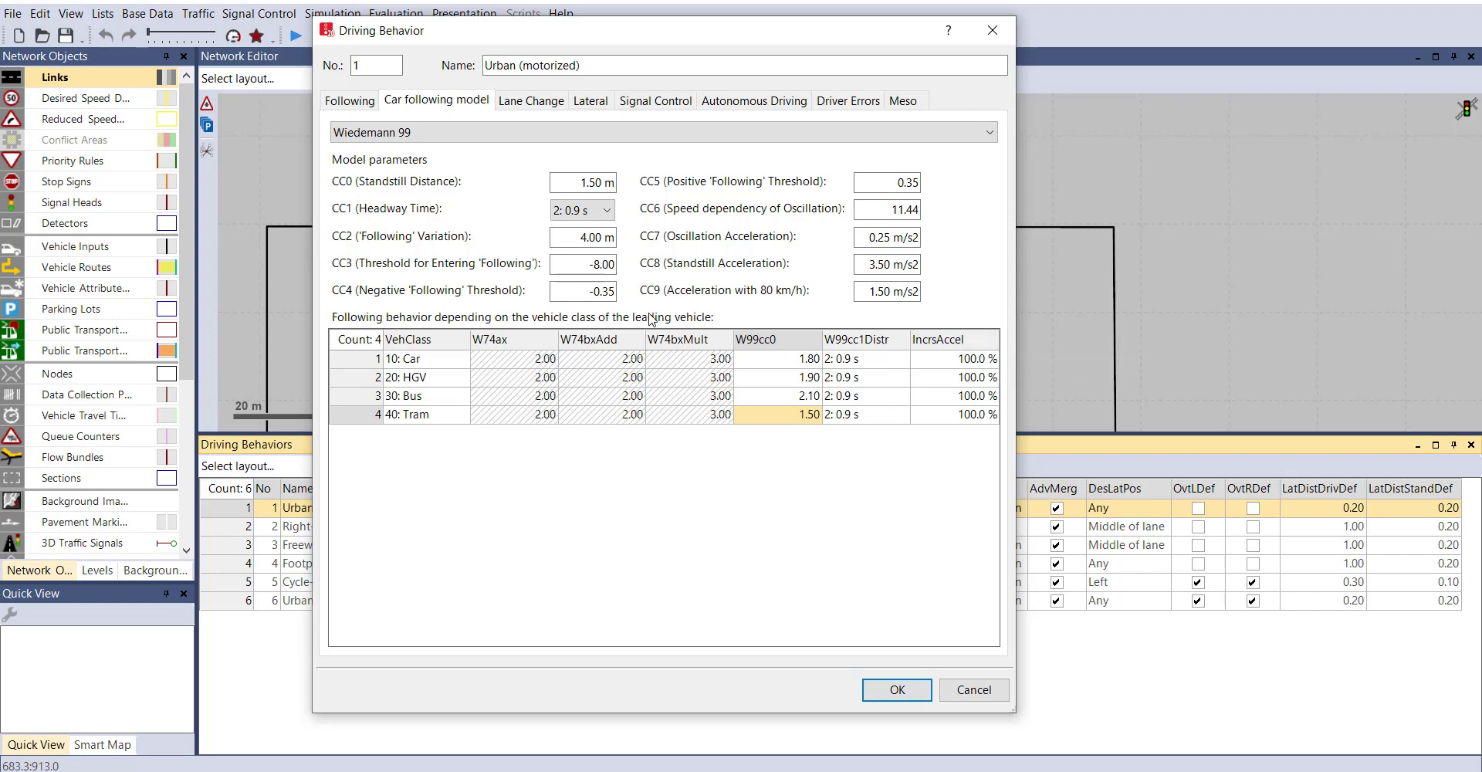
On the Lane Change settings, keep Free lane selection as the general behaviour
click(542, 108)
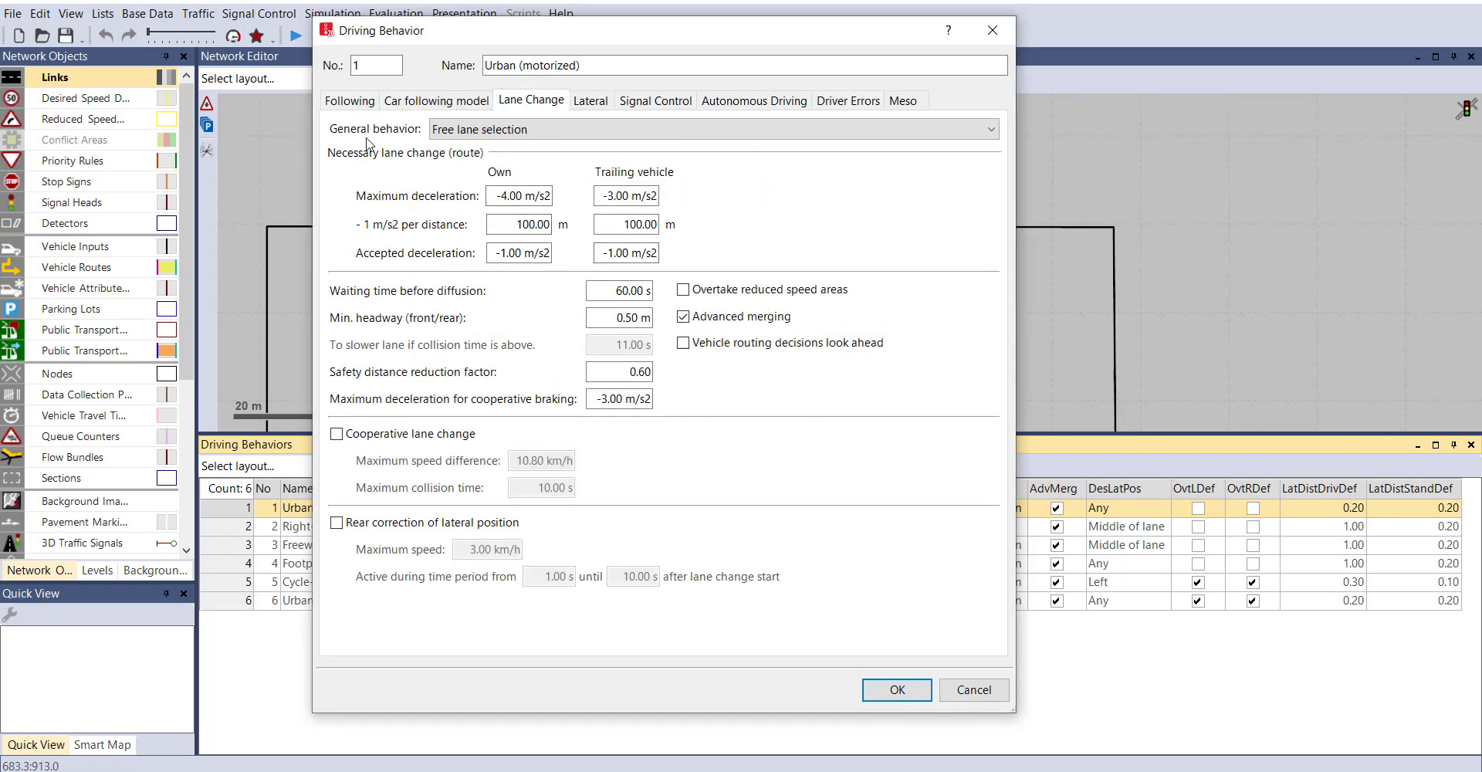
click(482, 138)
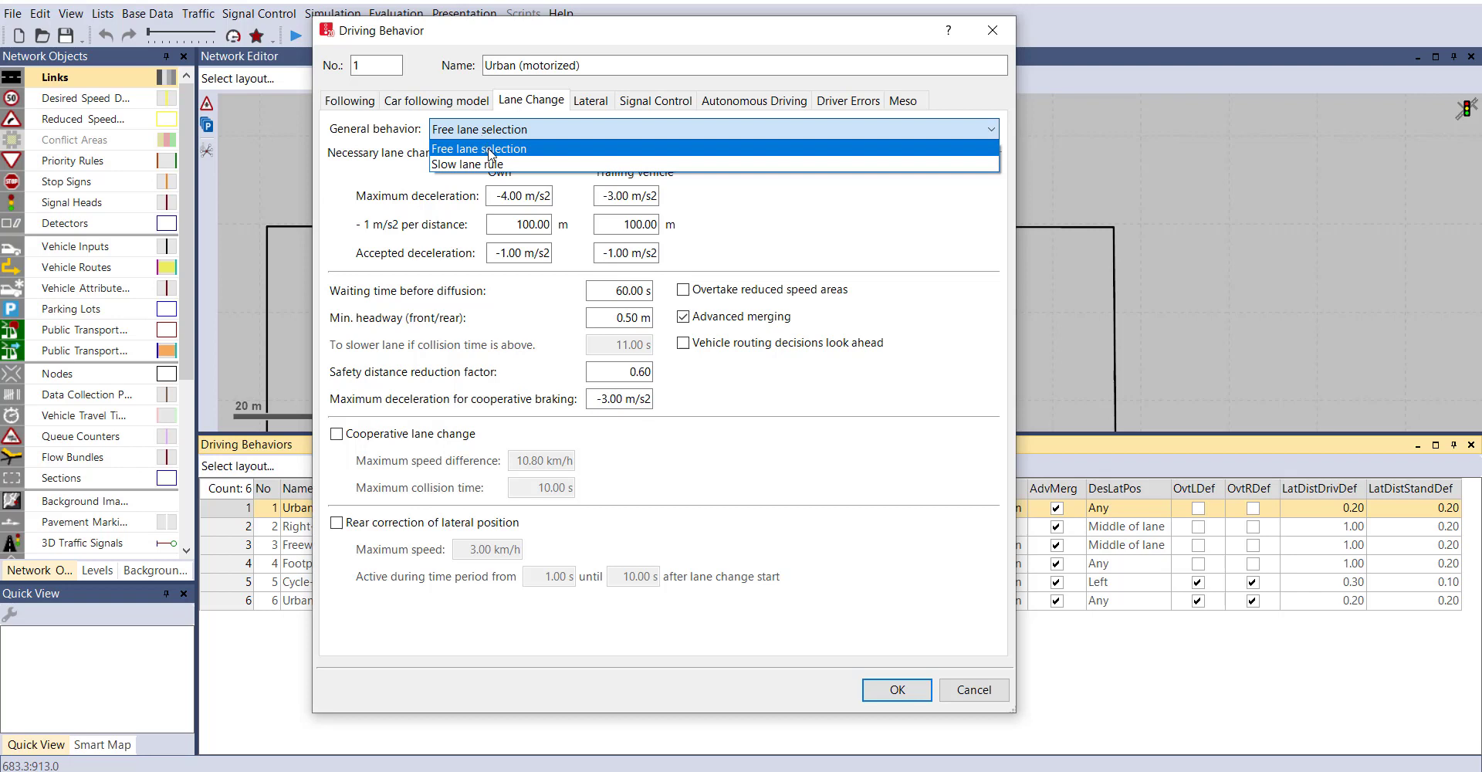
click(491, 149)
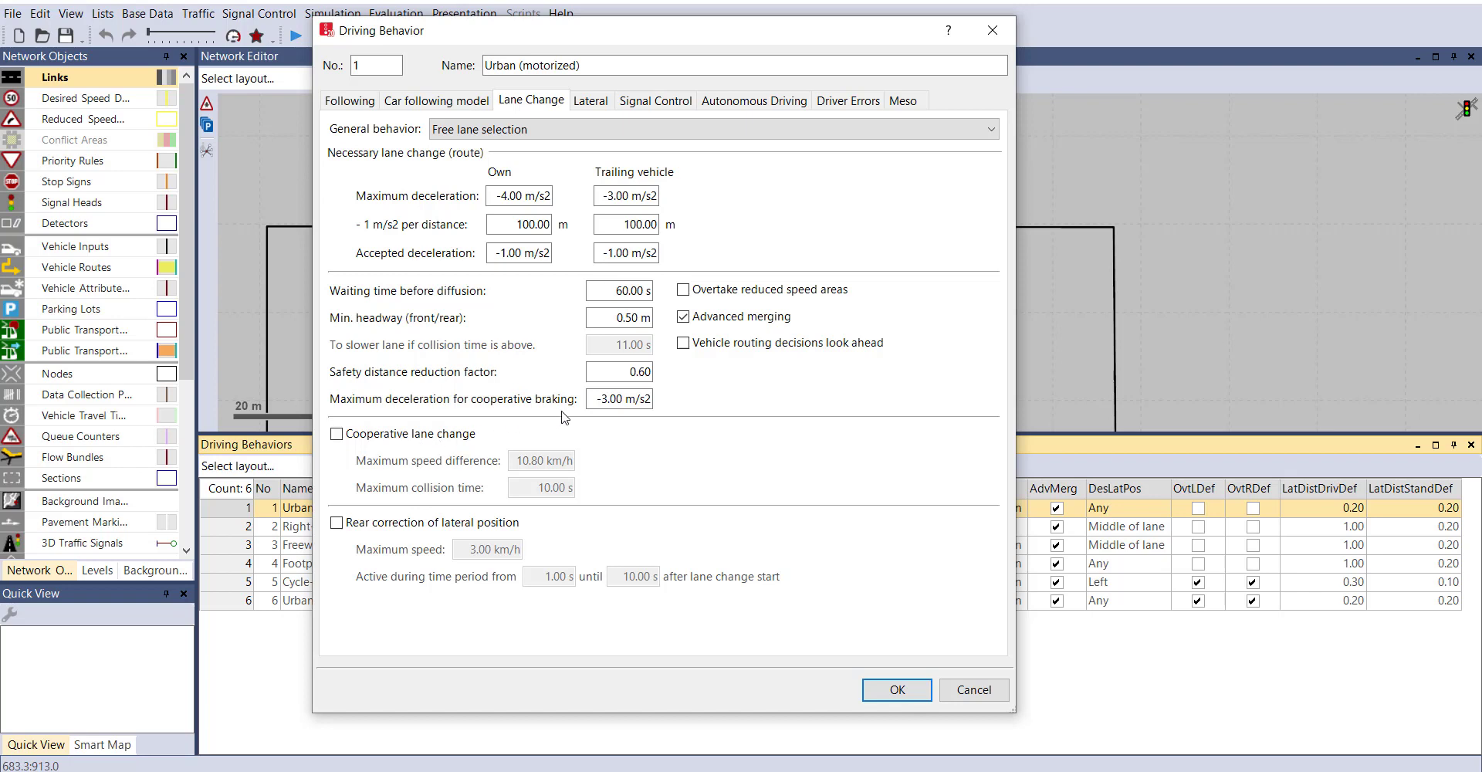
Enable Cooperative lane change and Rear correction of lateral position for Urban (motorized)
click(423, 439)
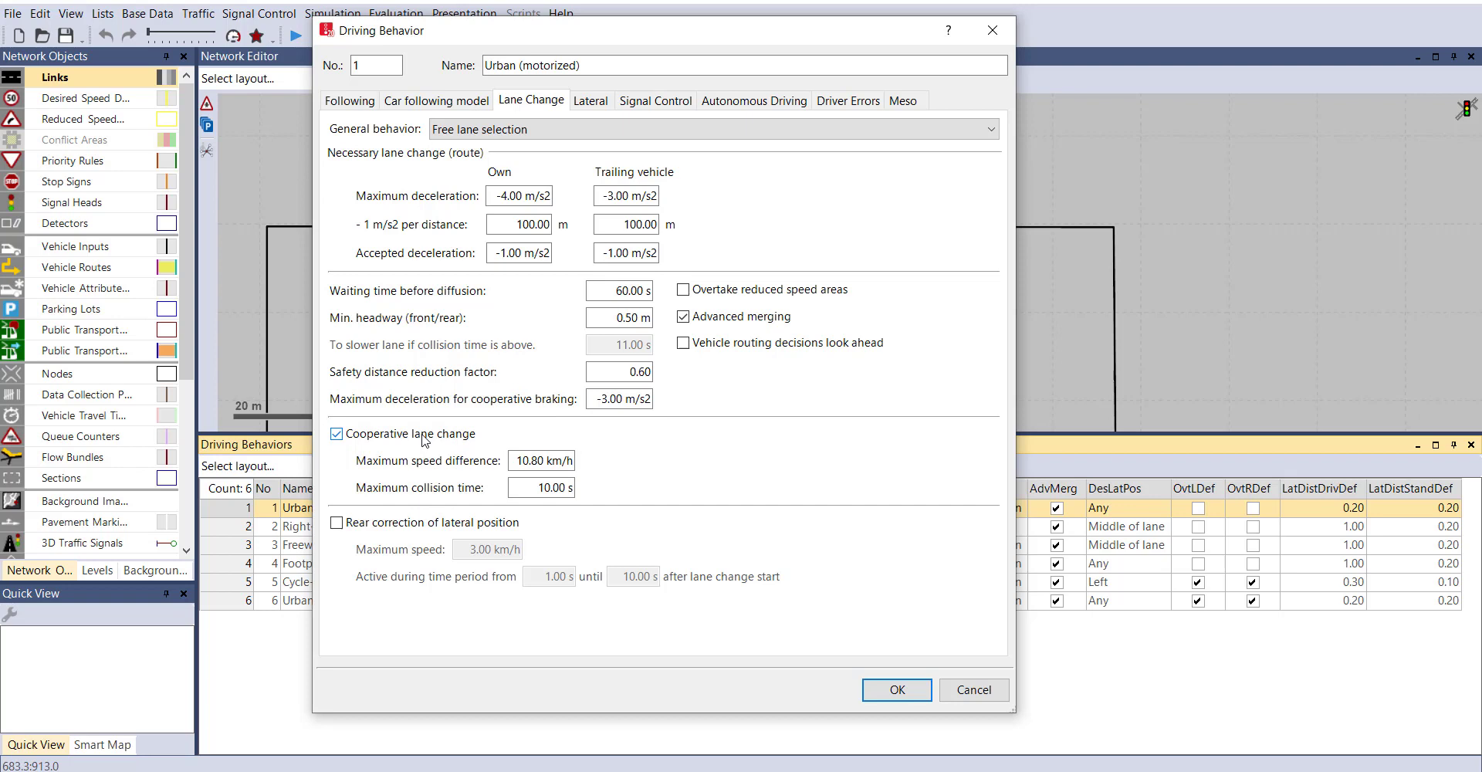
click(408, 528)
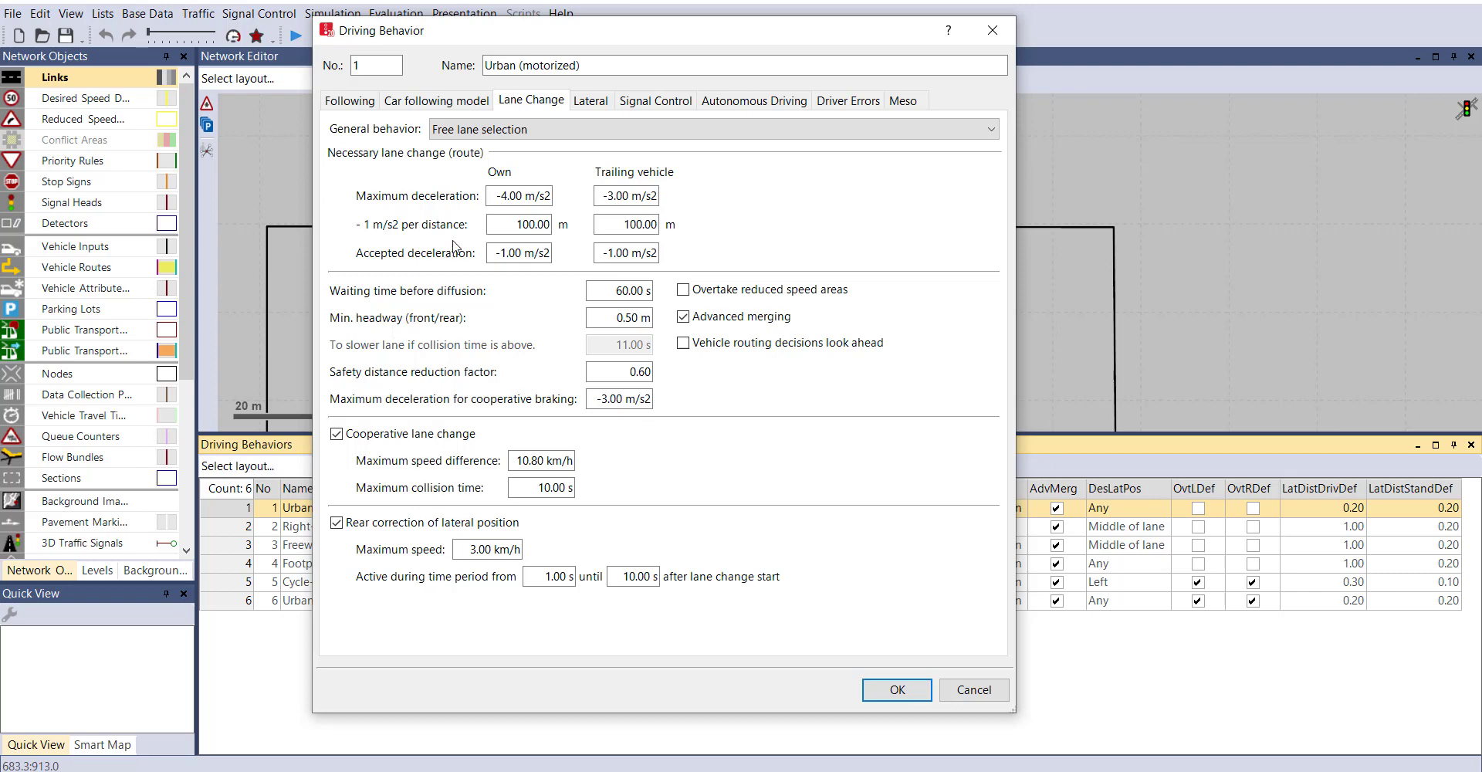
click(598, 106)
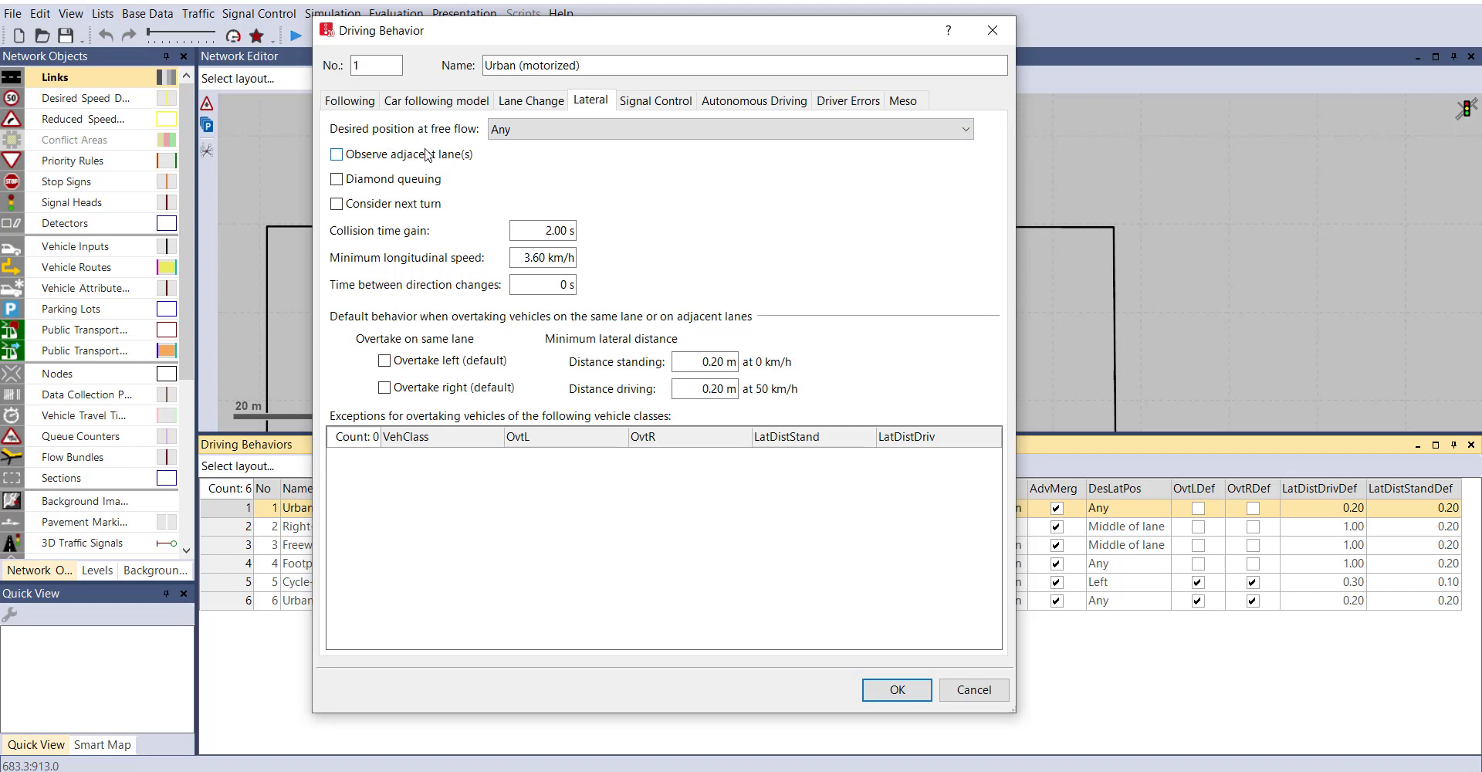
Keep the desired free-flow position at Any, and enable Observe adjacent lane(s), Diamond queuing and Consider next turn
click(499, 133)
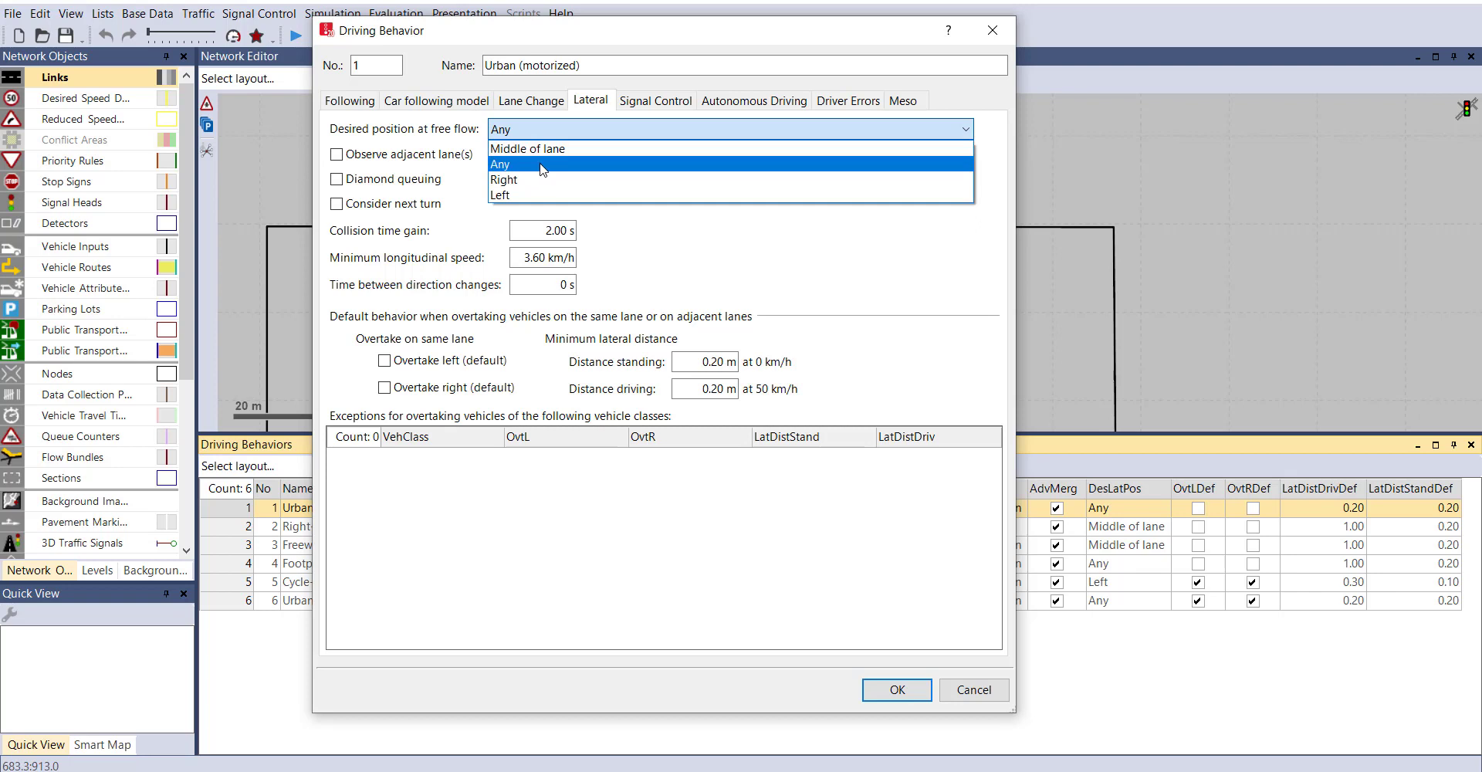
click(543, 165)
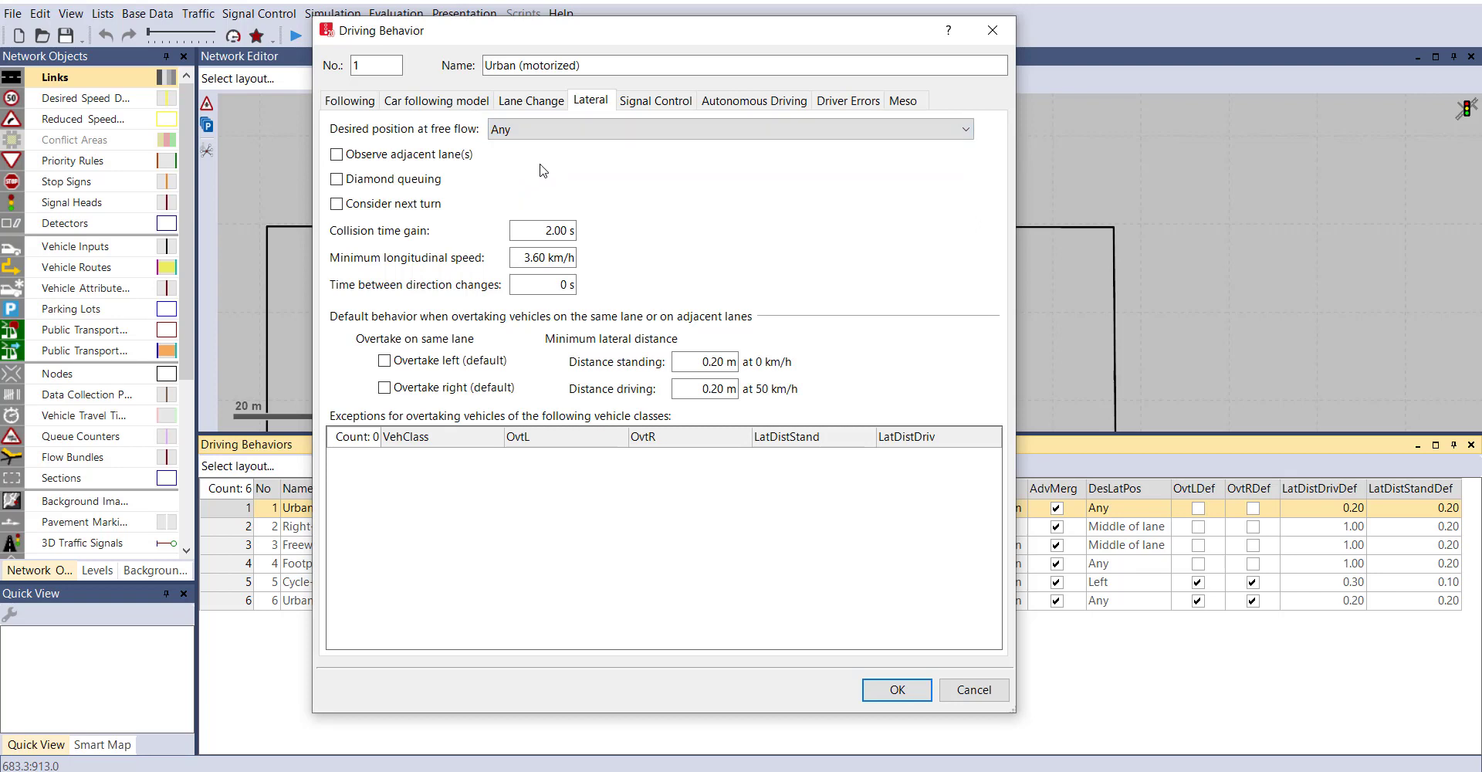
click(401, 158)
click(402, 183)
click(394, 208)
Allow default overtaking left and right, add Car and HGV overtaking exceptions, and permit left overtaking for Car
click(396, 362)
click(411, 389)
right_click(498, 467)
click(533, 475)
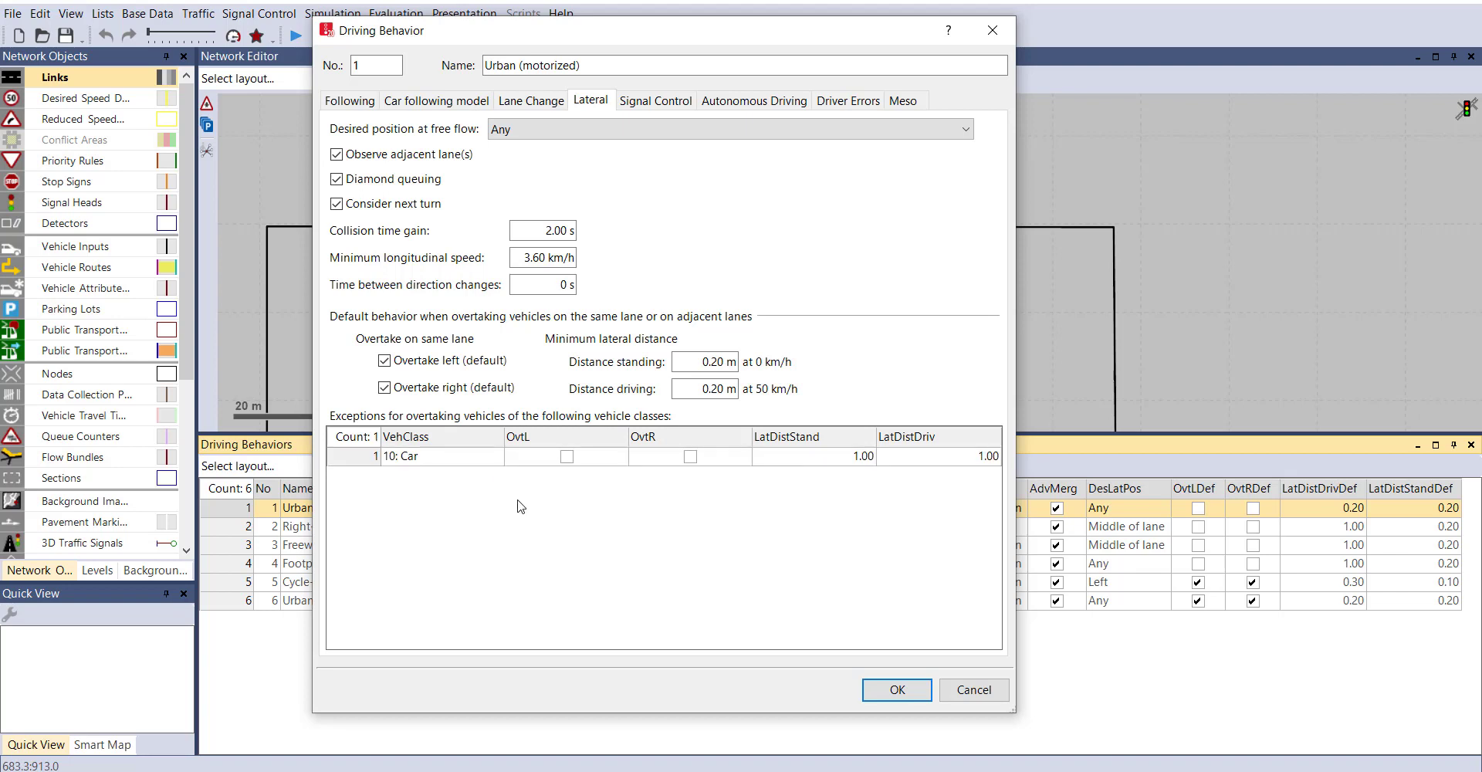
right_click(517, 500)
click(540, 511)
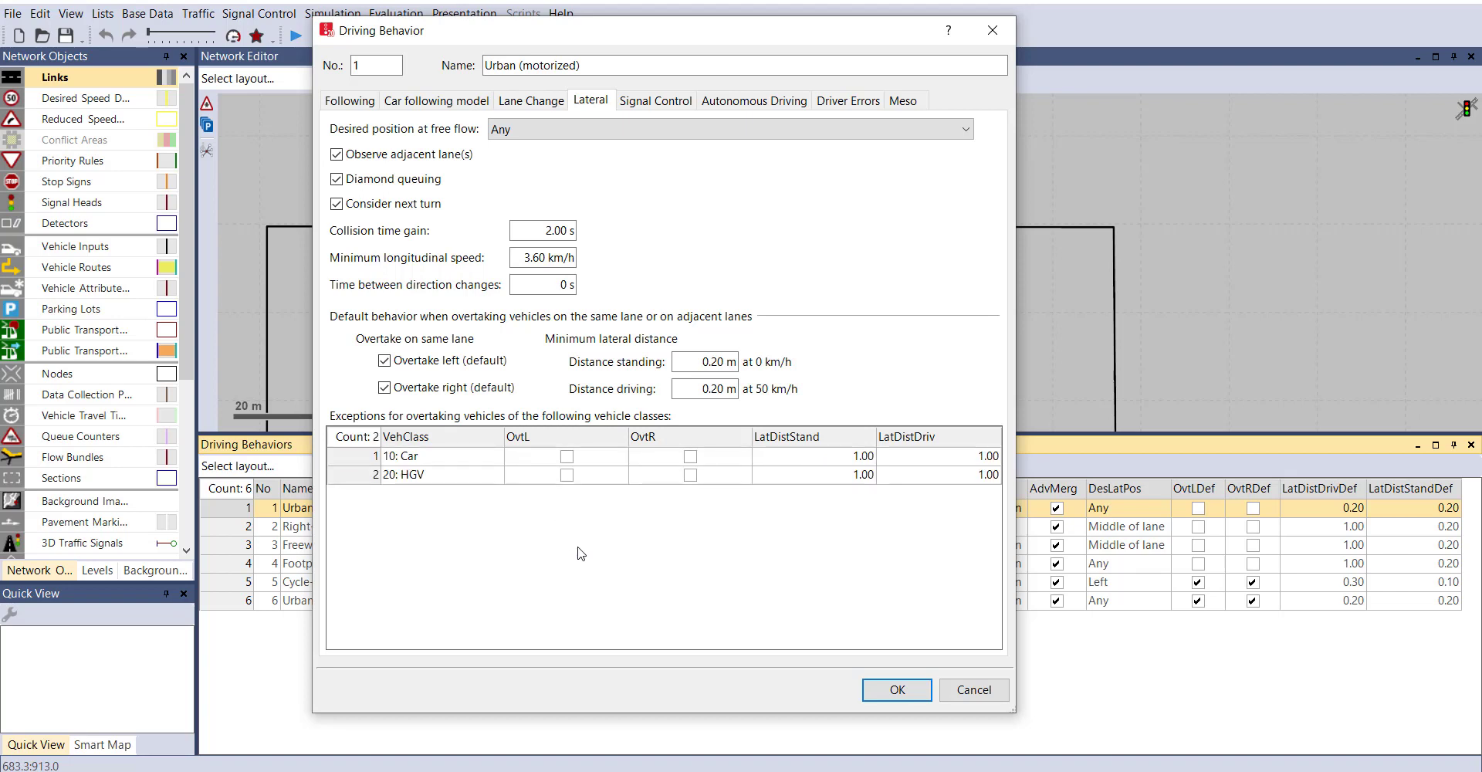
click(448, 463)
click(567, 457)
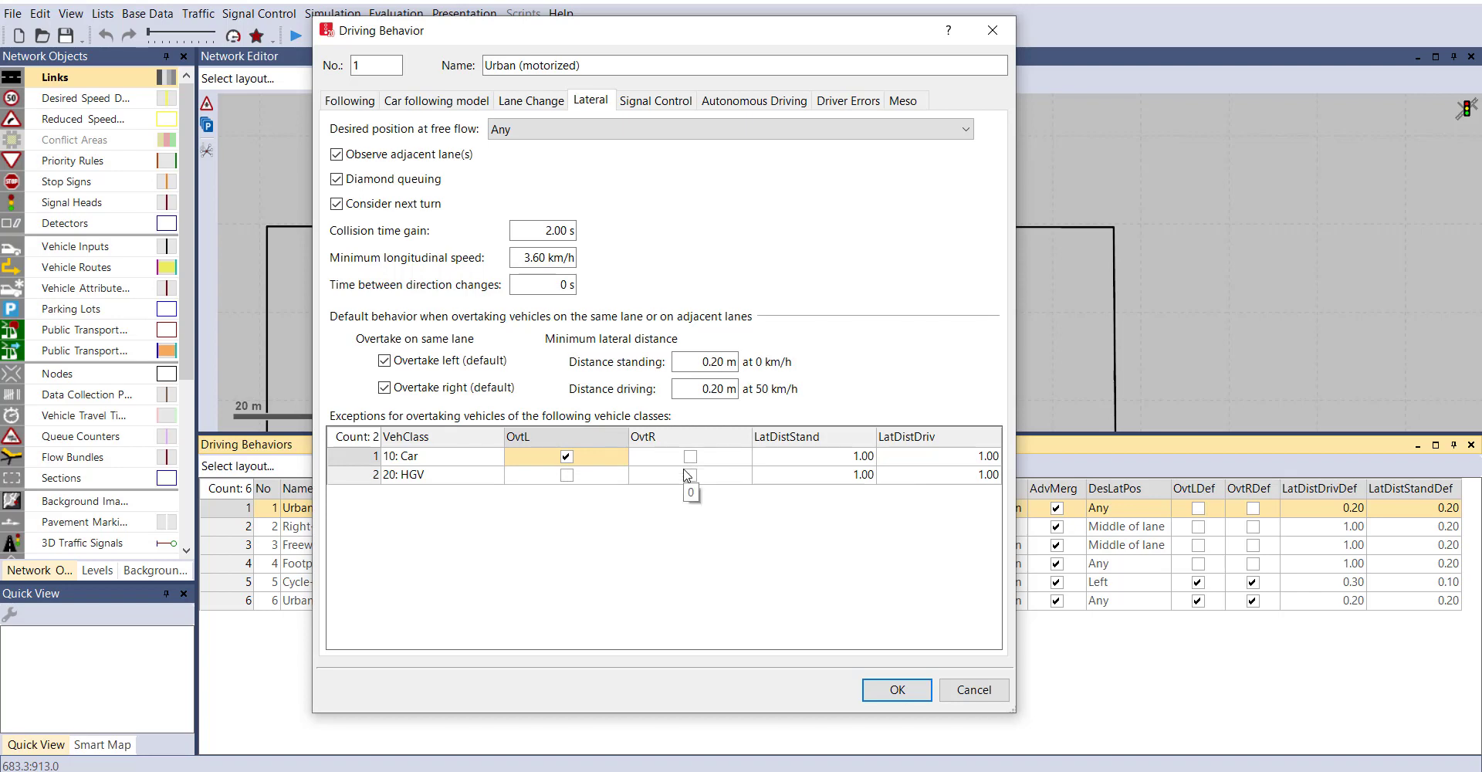
On the Signal Control tab, set Behavior at amber signal to One decision
click(652, 109)
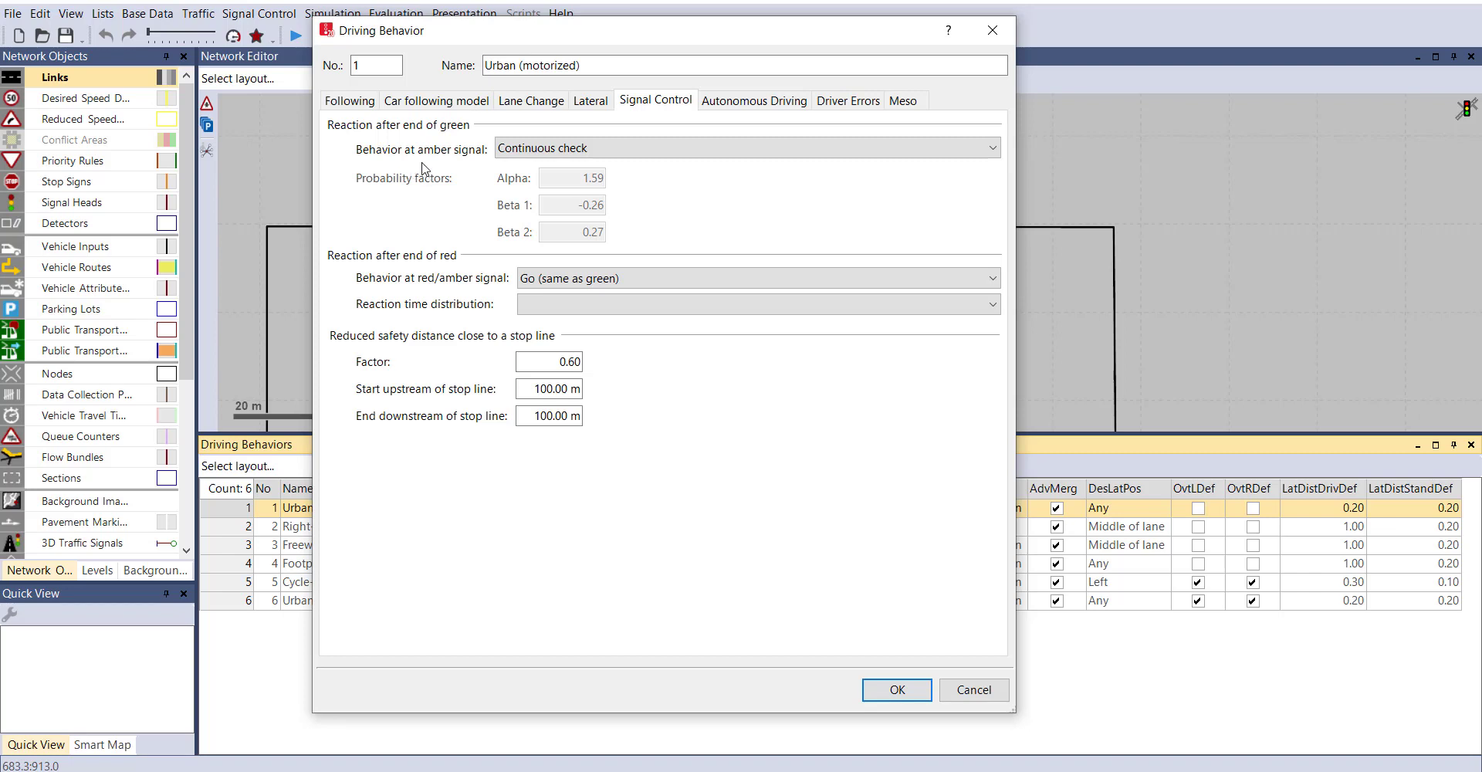
click(517, 154)
click(540, 163)
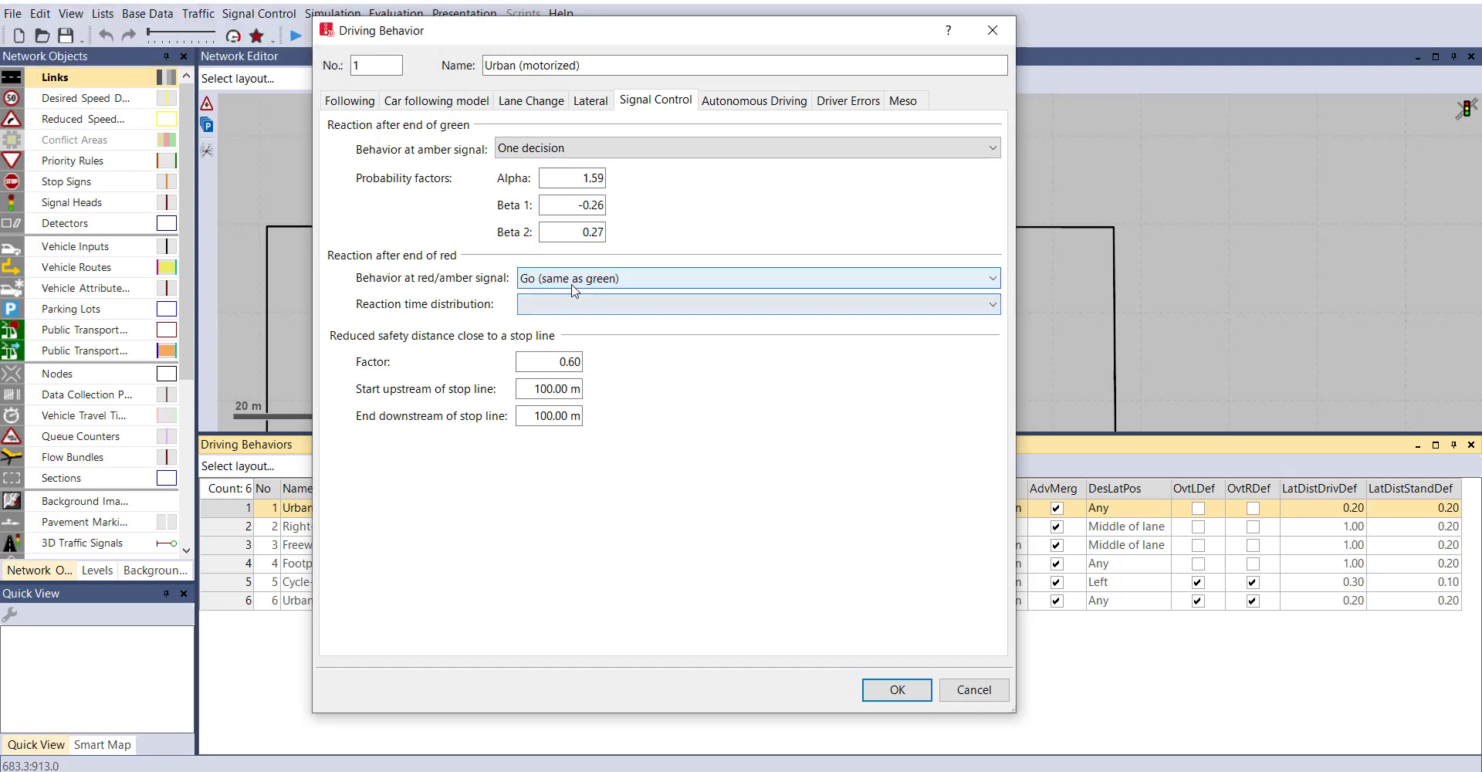
Keep red/amber behaviour as Go (same as green), then view the Autonomous Driving settings
click(609, 282)
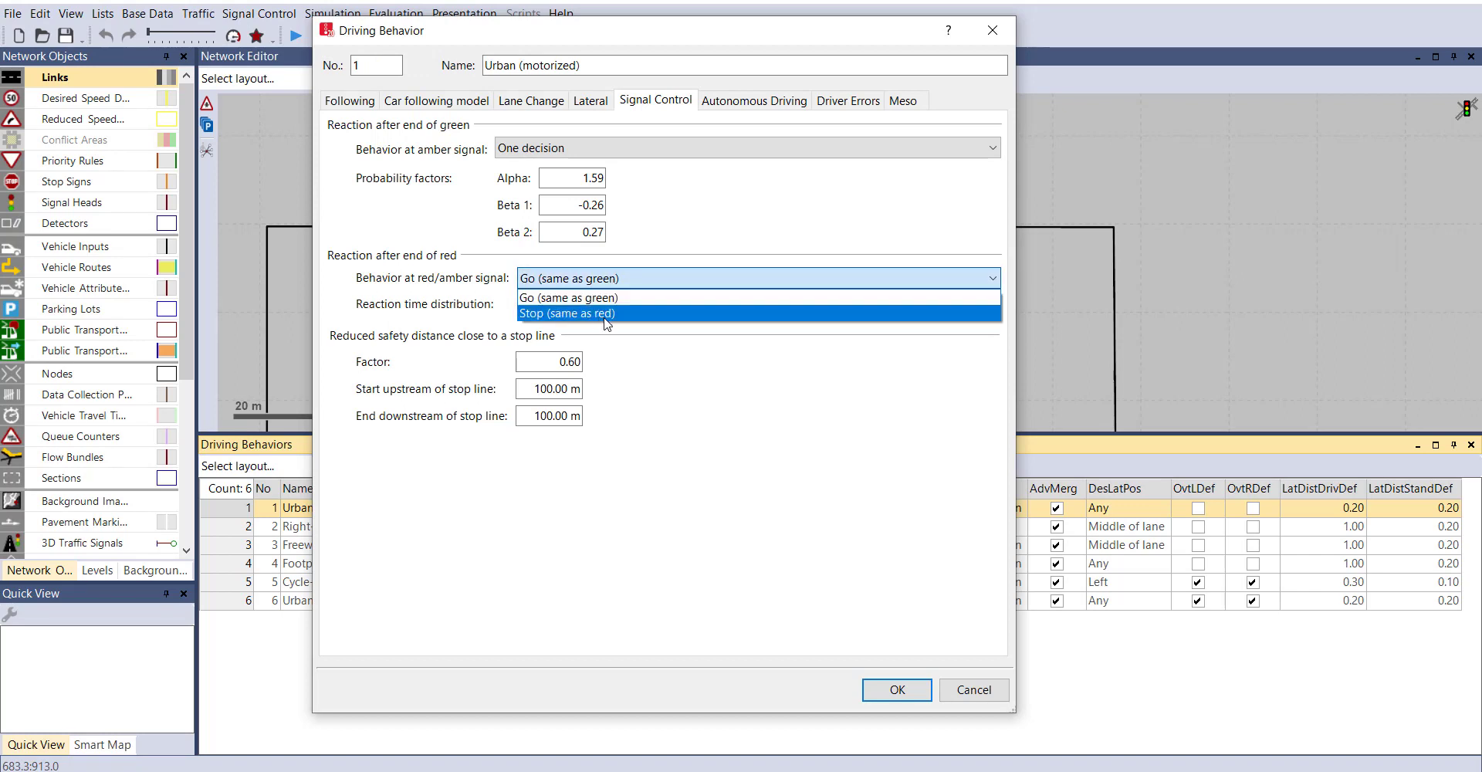
click(623, 299)
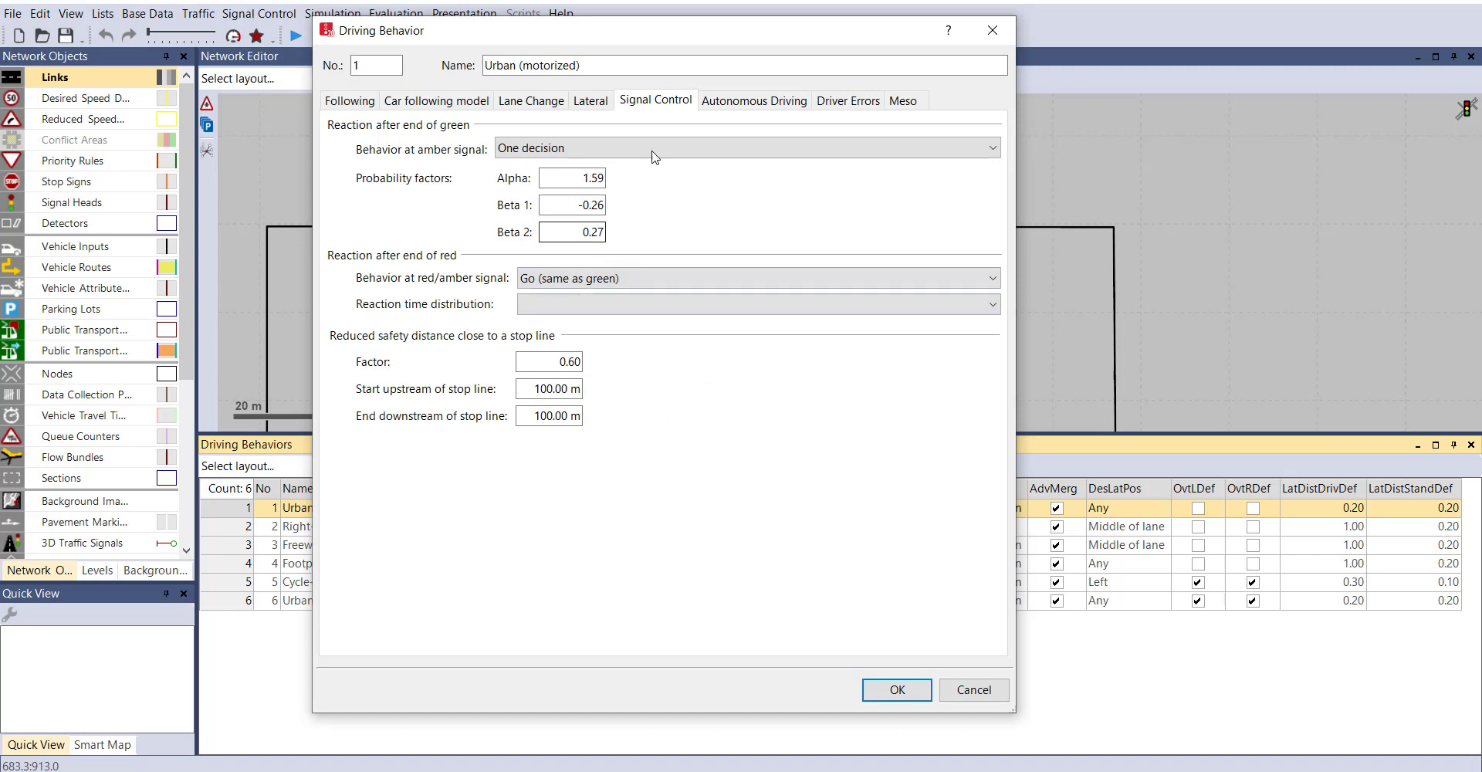
click(755, 111)
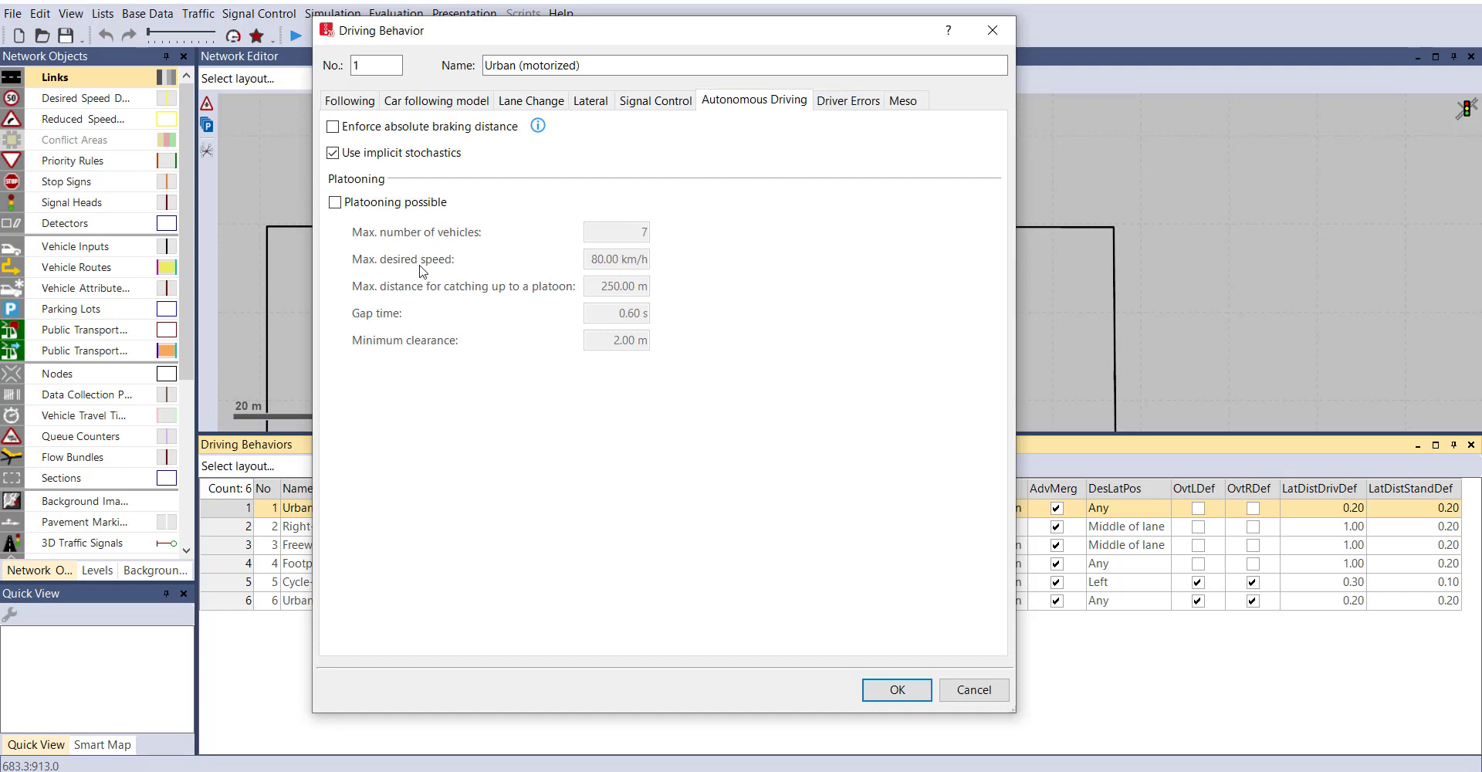
Show the Driver Errors tab with the lack-of-attention, distraction and speed misestimation settings
click(862, 108)
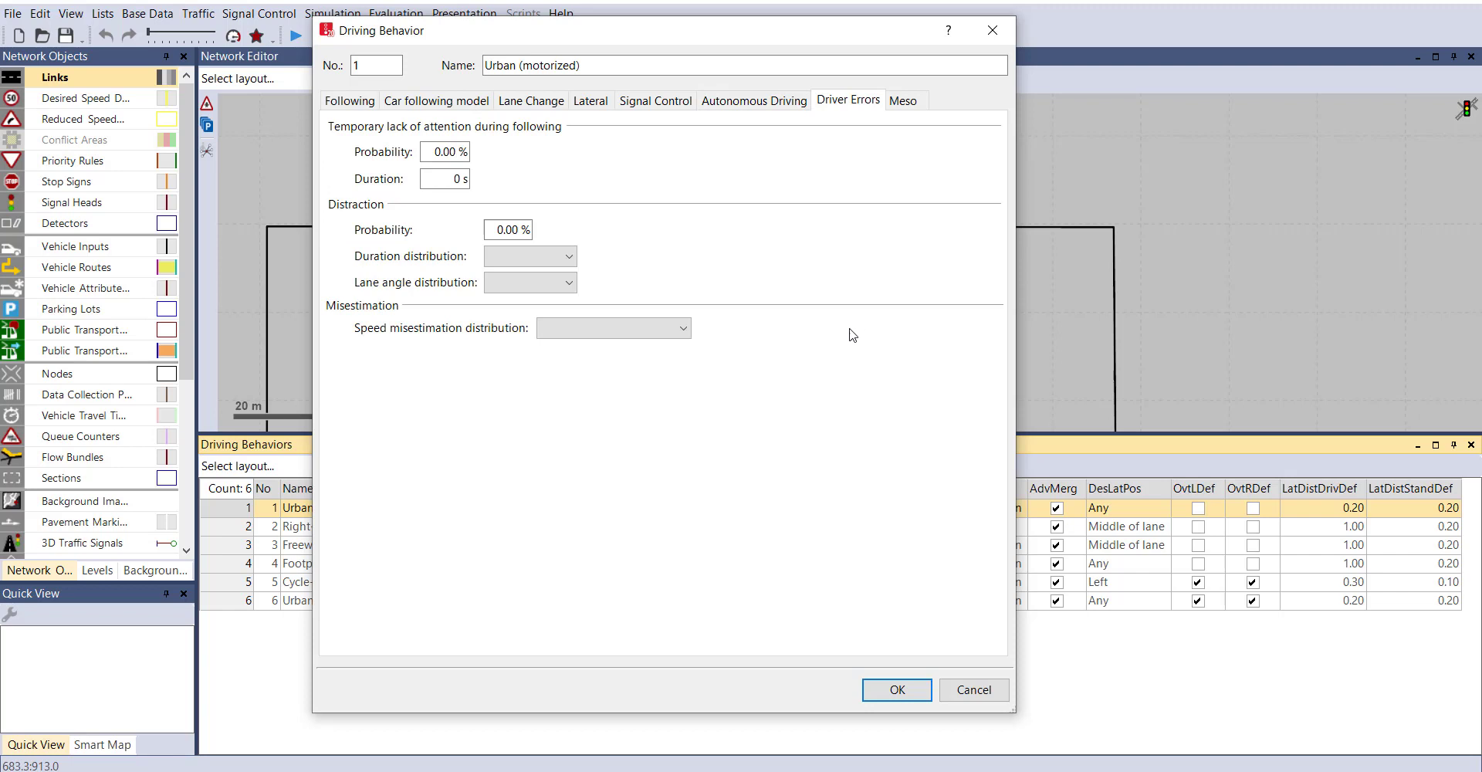